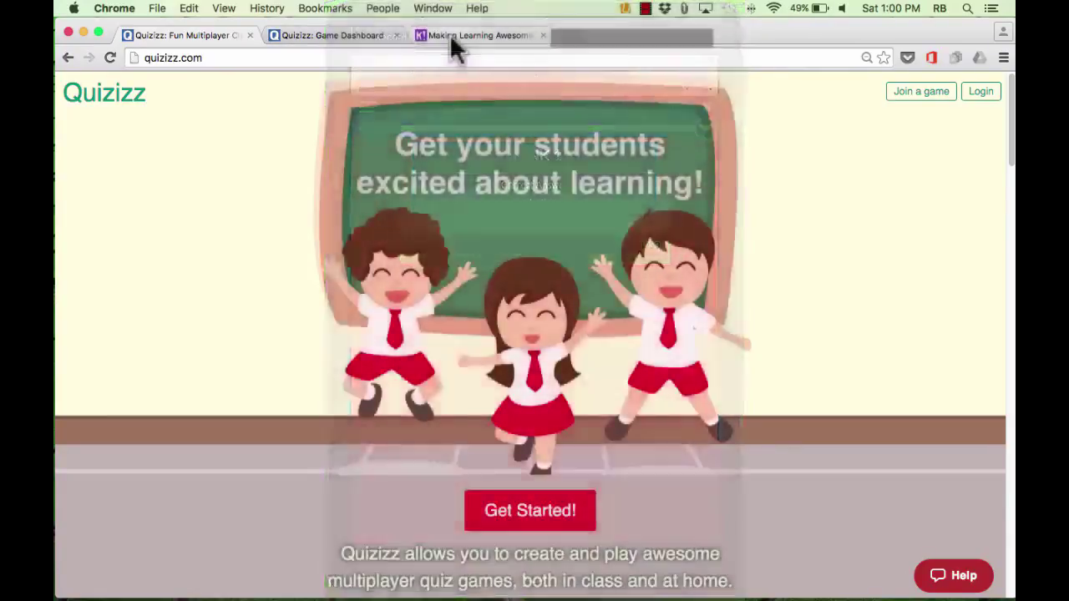
View the Kahoot and Quizizz home pages and highlight the join code in the Spanish Animals Quiz lobby.
{"action": "left_click", "coordinate": [449, 35]}
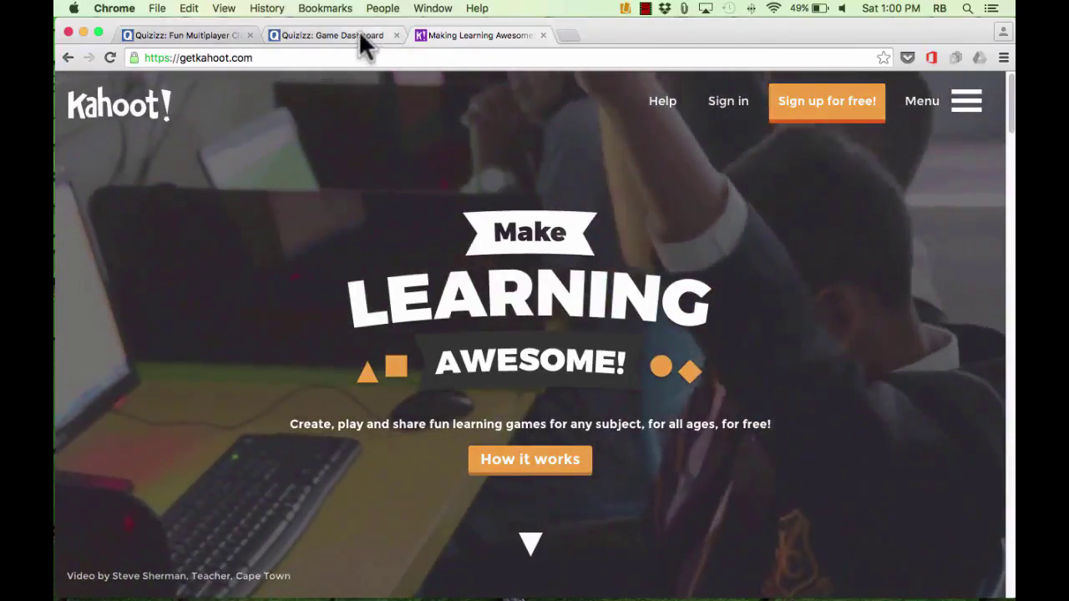
{"action": "left_click", "coordinate": [192, 35]}
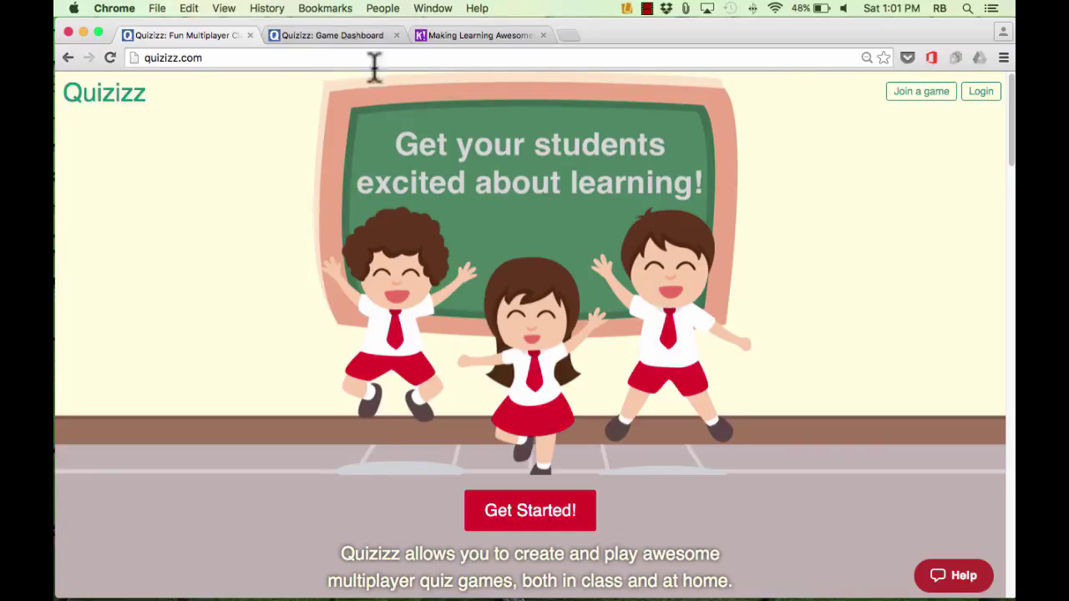
{"action": "left_click", "coordinate": [336, 37]}
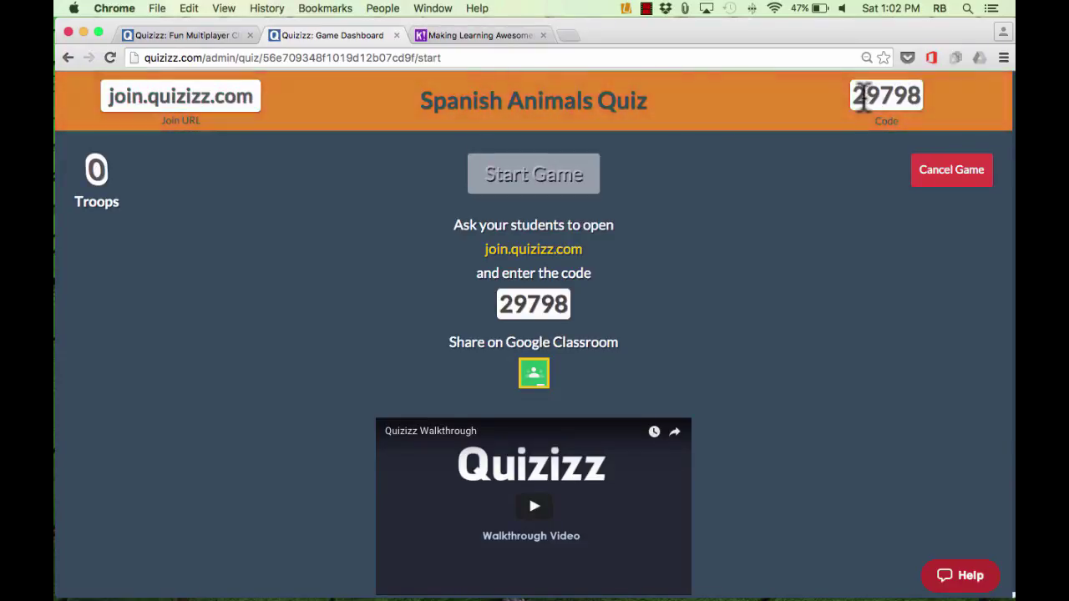
{"action": "left_click_drag", "start_coordinate": [853, 96], "coordinate": [914, 95]}
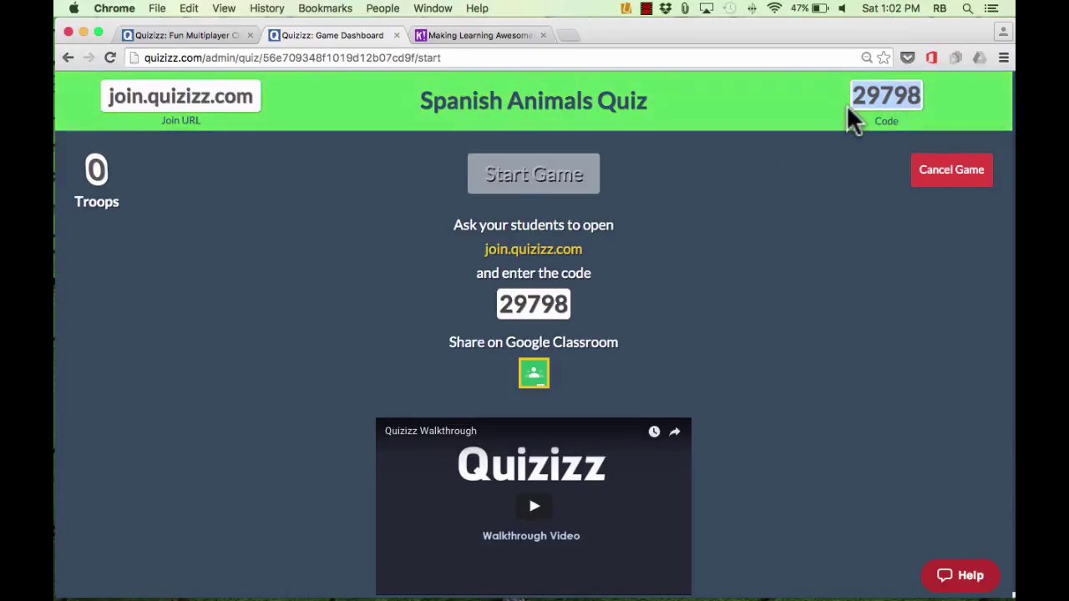
Start the Spanish Animals Quiz game with the joined student and bring the mirrored phone in Reflector 2 to the front.
{"action": "key", "text": "super+Tab"}
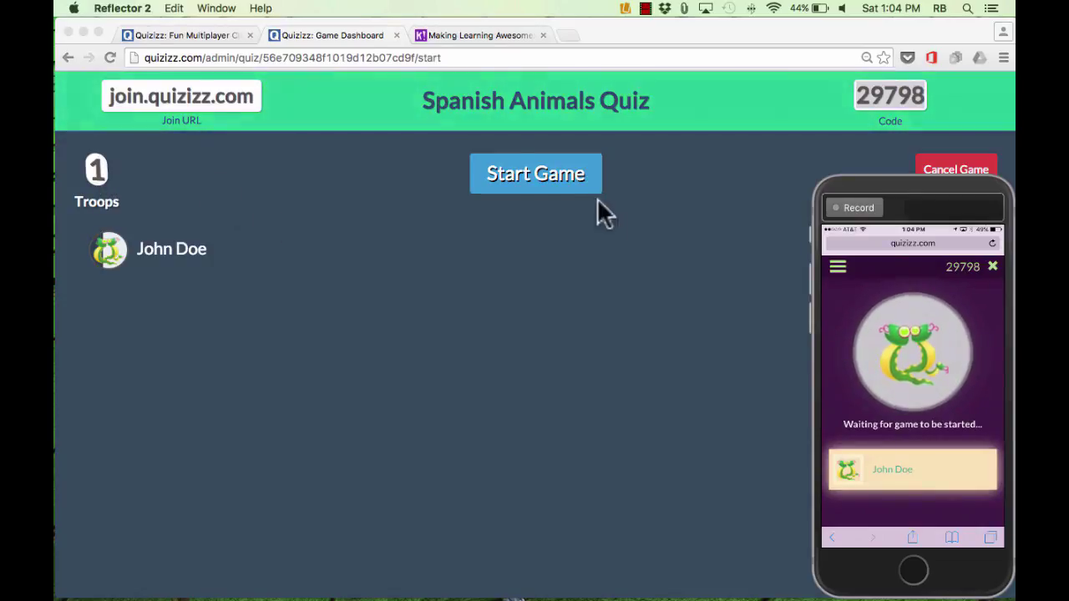
{"action": "left_click", "coordinate": [552, 176]}
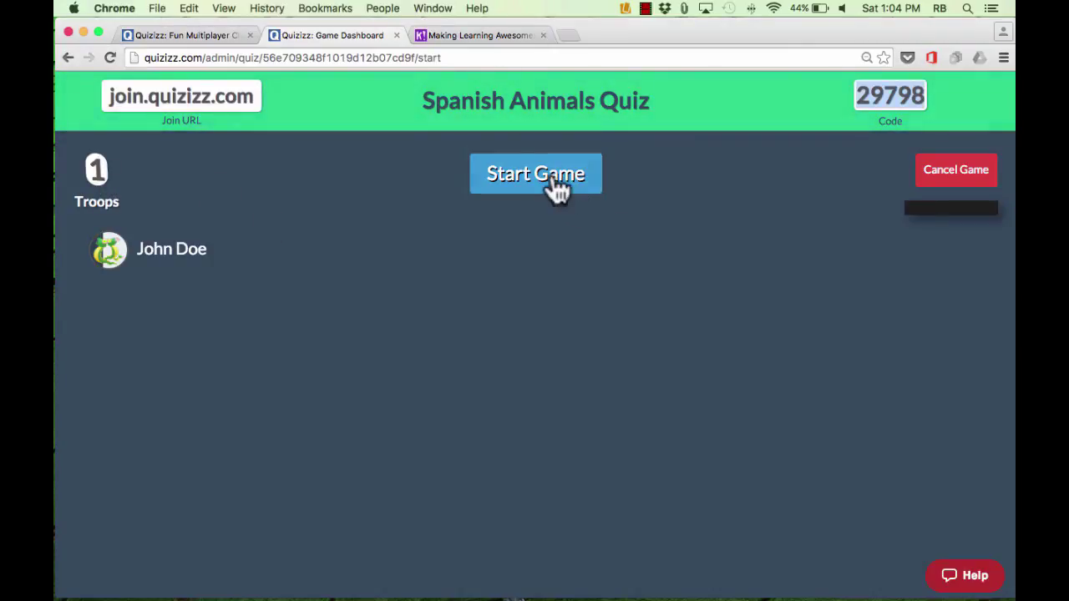
{"action": "left_click", "coordinate": [551, 175]}
{"action": "key", "text": "super+Tab"}
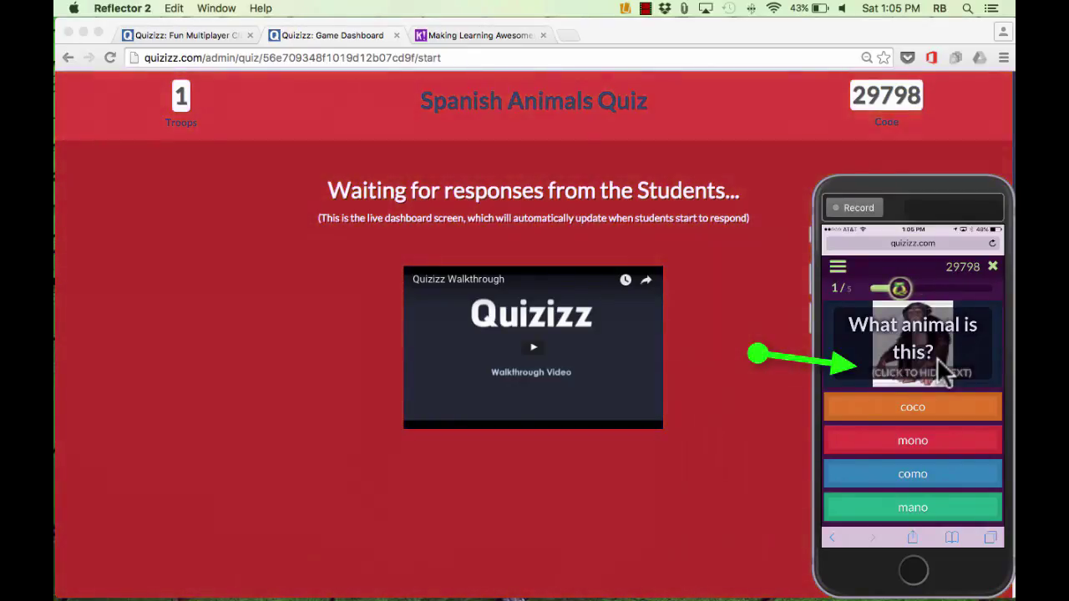
Answer the bee question with "oveja" and the rabbit question with "conejo" on the mirrored phone, and return to the teacher's results in Chrome.
{"action": "left_click", "coordinate": [936, 361]}
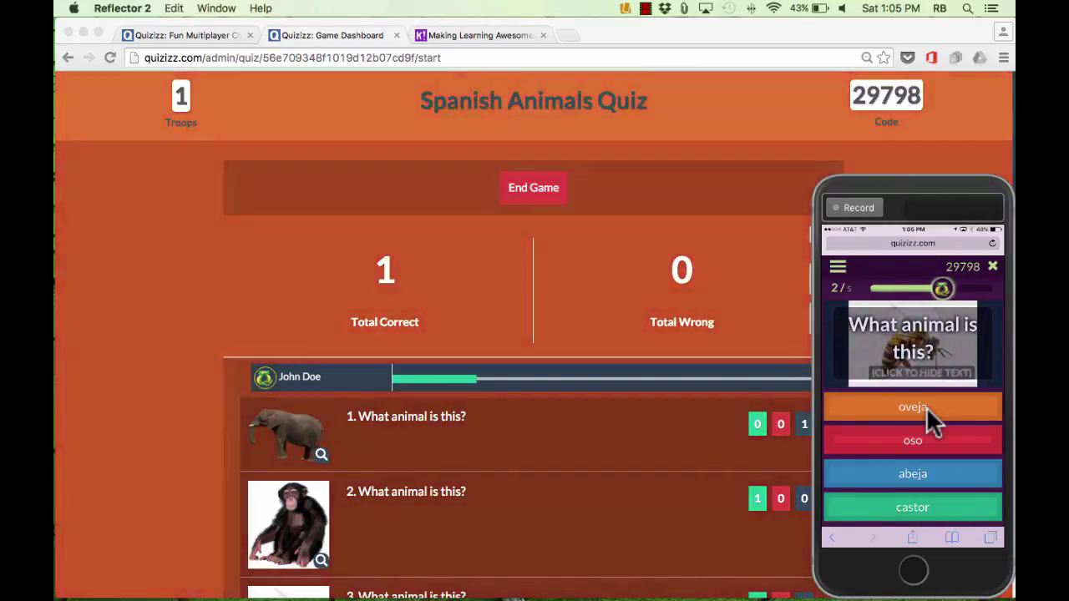
{"action": "left_click", "coordinate": [926, 406]}
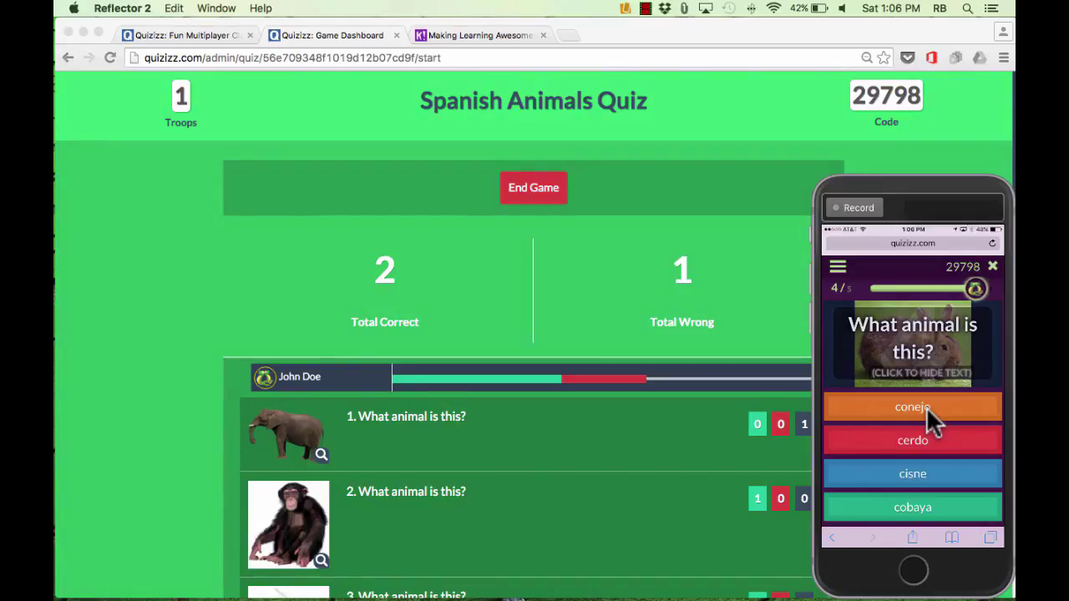
{"action": "left_click", "coordinate": [927, 407]}
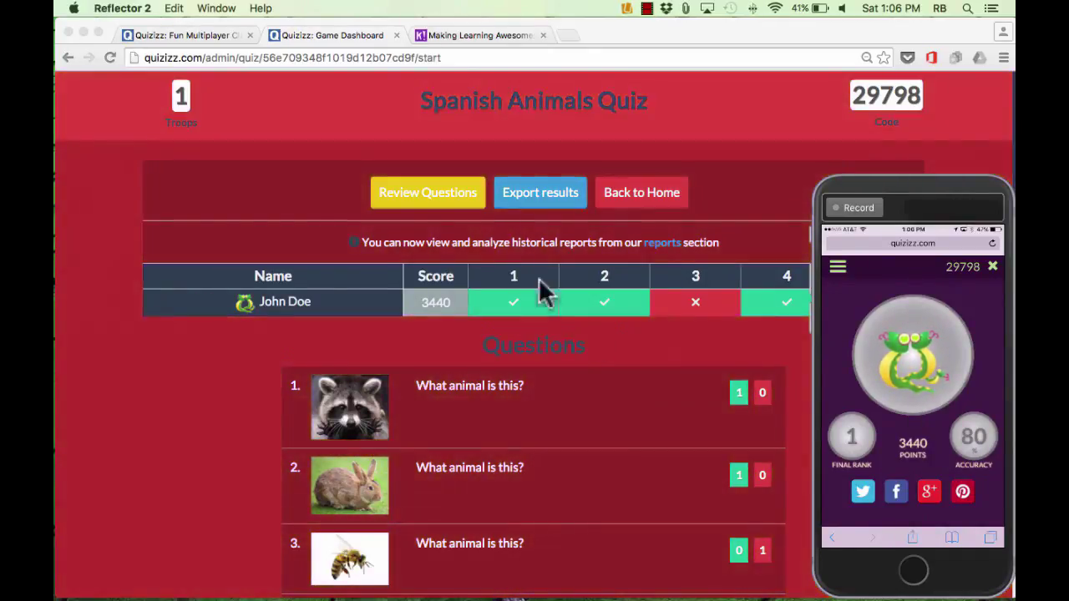
{"action": "left_click", "coordinate": [470, 127]}
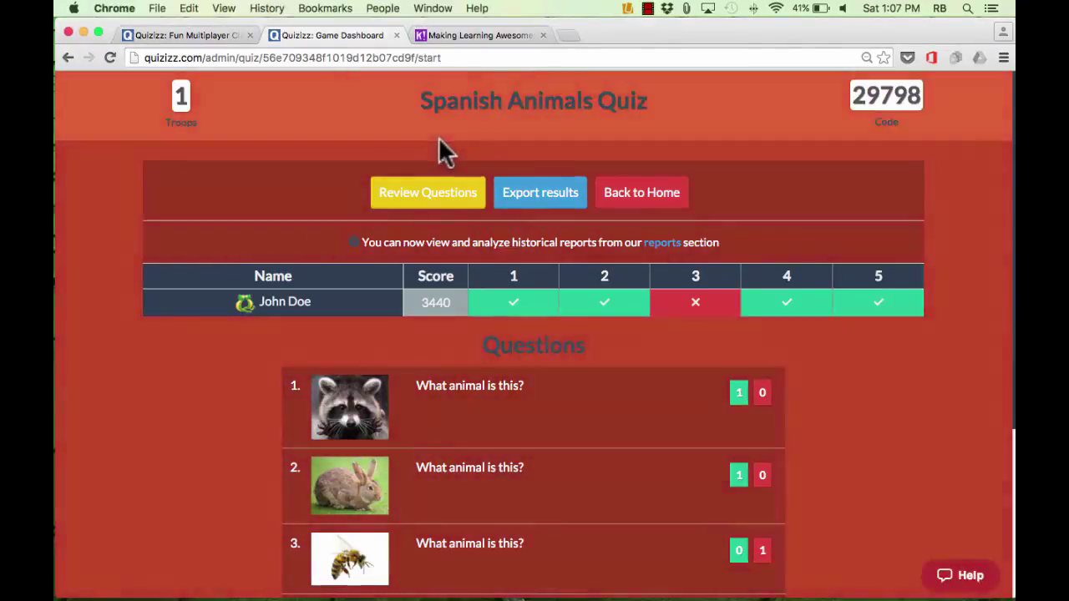
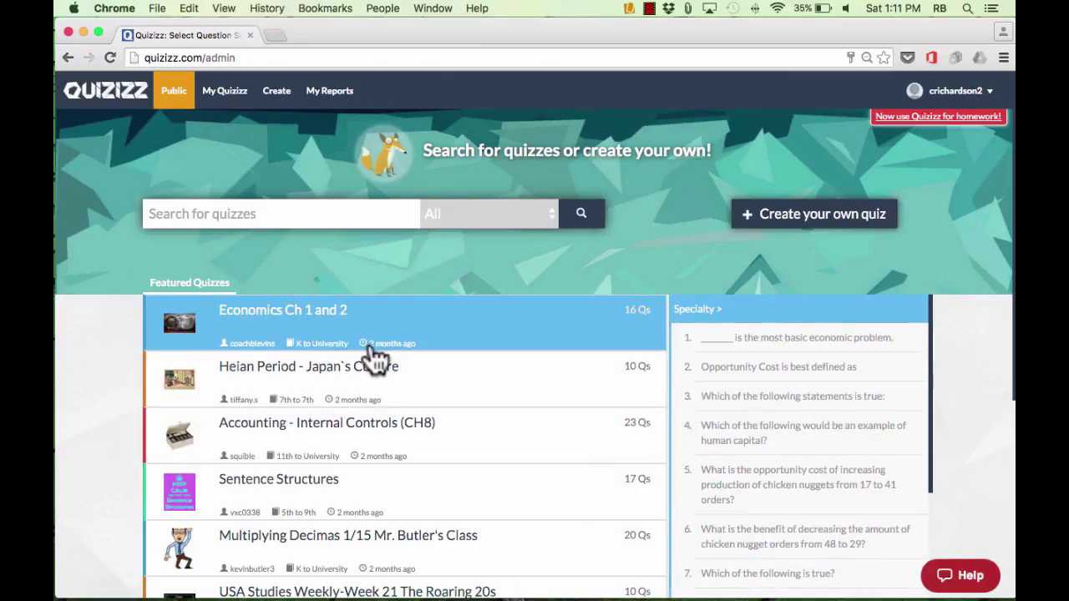
Browse the featured public quizzes and search the public quizzes for "spanish verbs".
{"action": "scroll", "coordinate": [376, 359], "scroll_direction": "down", "scroll_amount": 2}
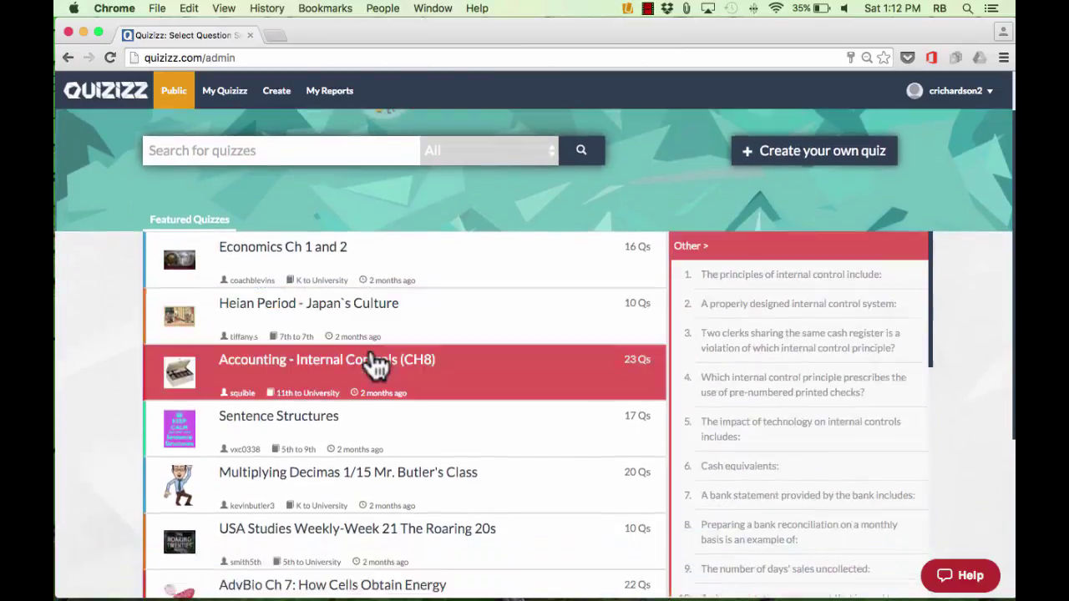
{"action": "scroll", "coordinate": [376, 365], "scroll_direction": "down", "scroll_amount": 7}
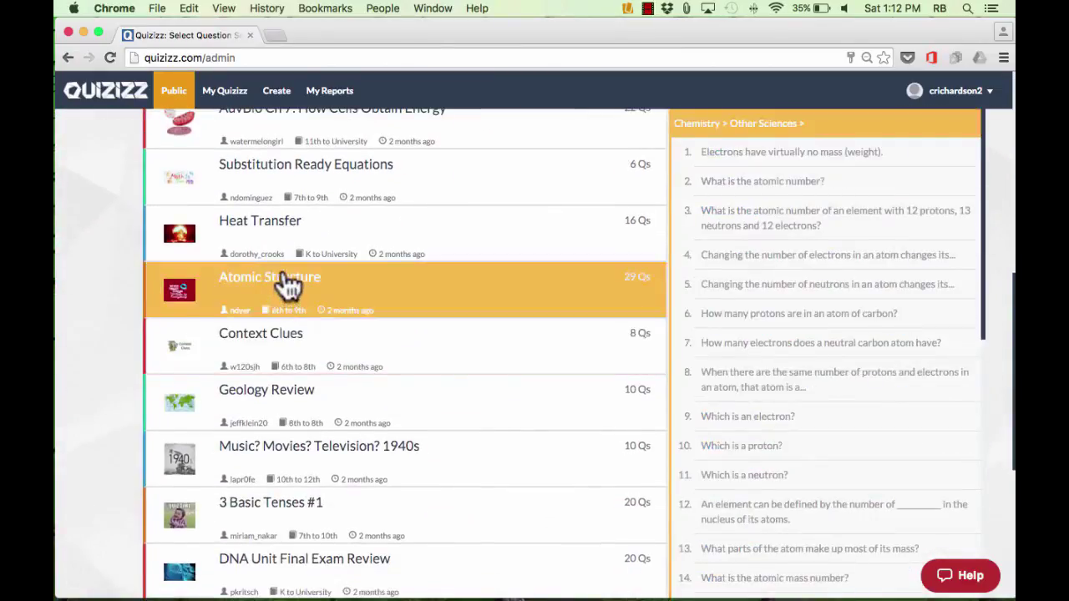
{"action": "scroll", "coordinate": [286, 284], "scroll_direction": "down", "scroll_amount": 4}
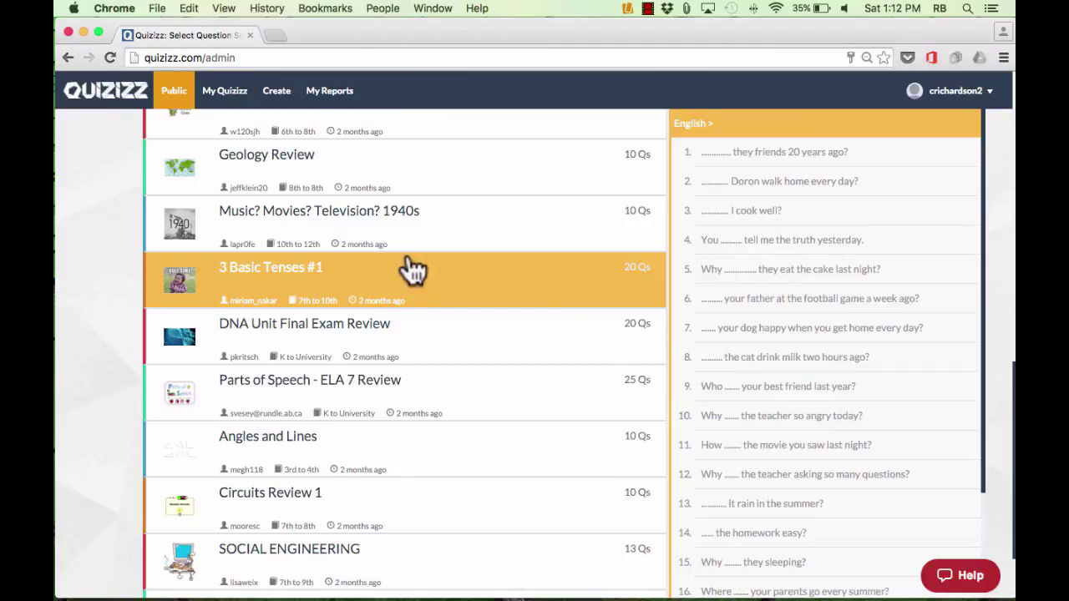
{"action": "scroll", "coordinate": [393, 269], "scroll_direction": "up", "scroll_amount": 10}
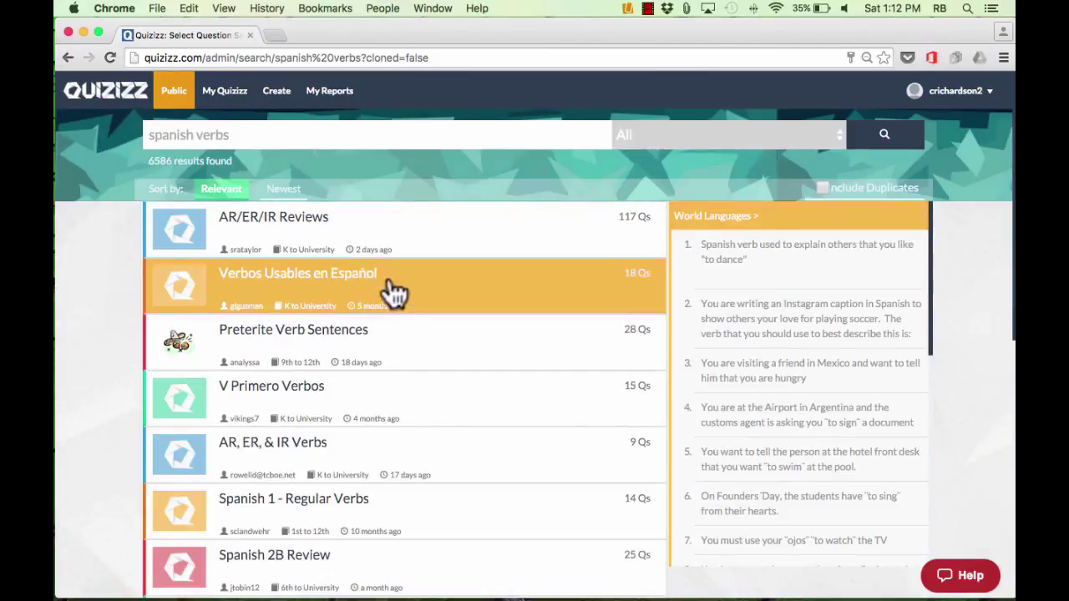
Open the AR/ER/IR Reviews quiz from the search results and duplicate it into the account's own quizzes.
{"action": "scroll", "coordinate": [396, 297], "scroll_direction": "down", "scroll_amount": 5}
{"action": "scroll", "coordinate": [399, 301], "scroll_direction": "up", "scroll_amount": 5}
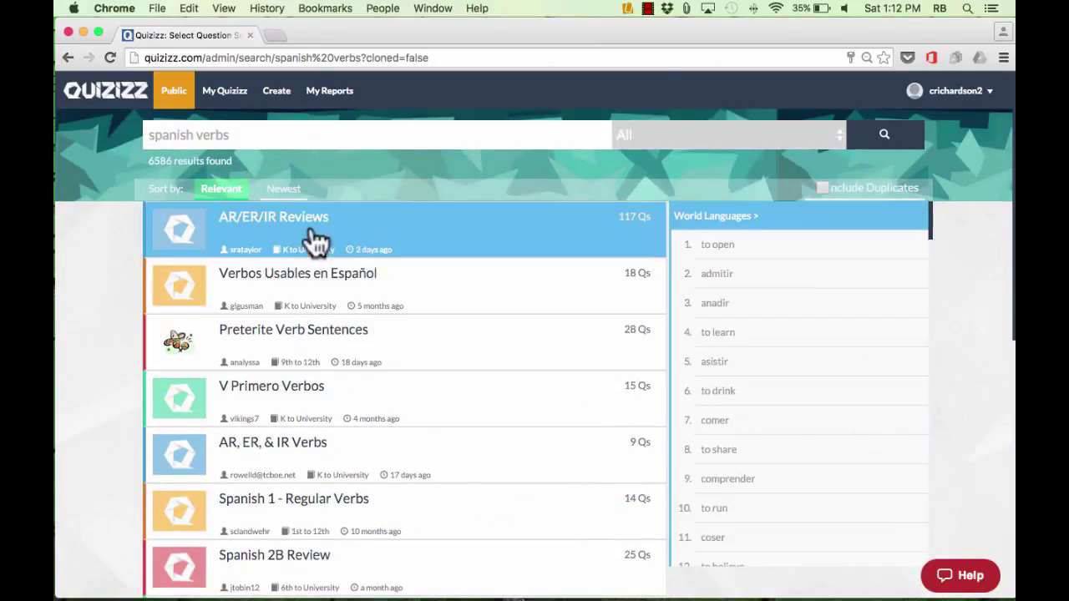
{"action": "left_click", "coordinate": [299, 227]}
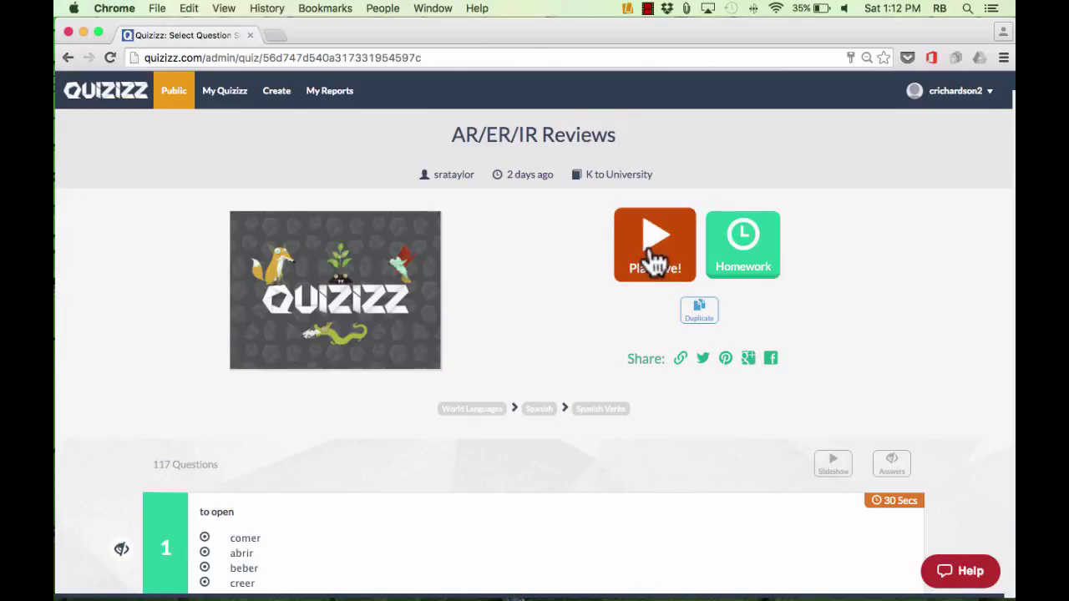
{"action": "left_click", "coordinate": [707, 317]}
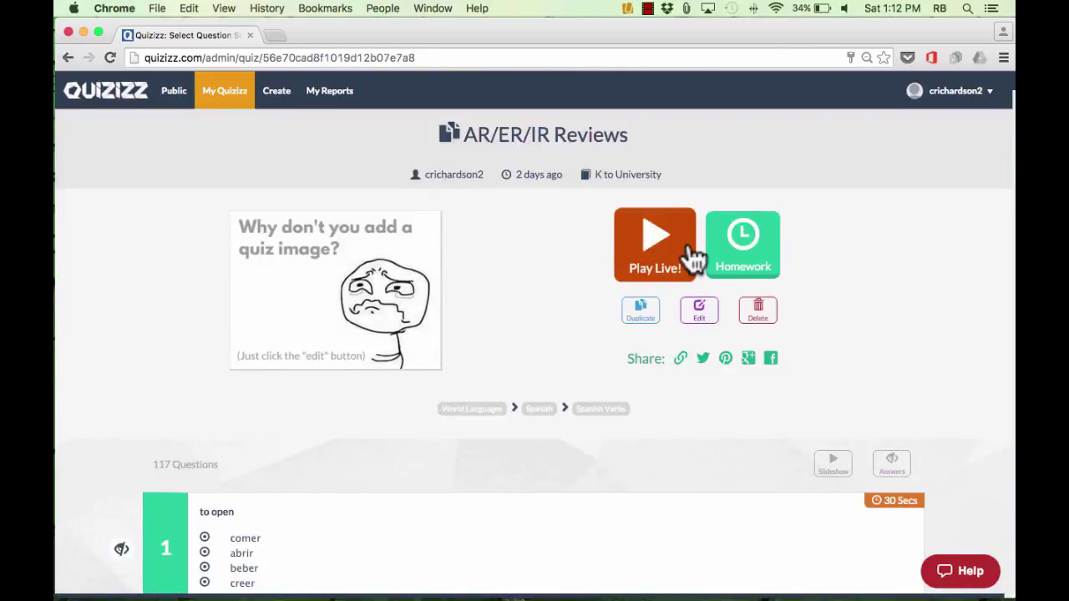
{"action": "left_click", "coordinate": [248, 104]}
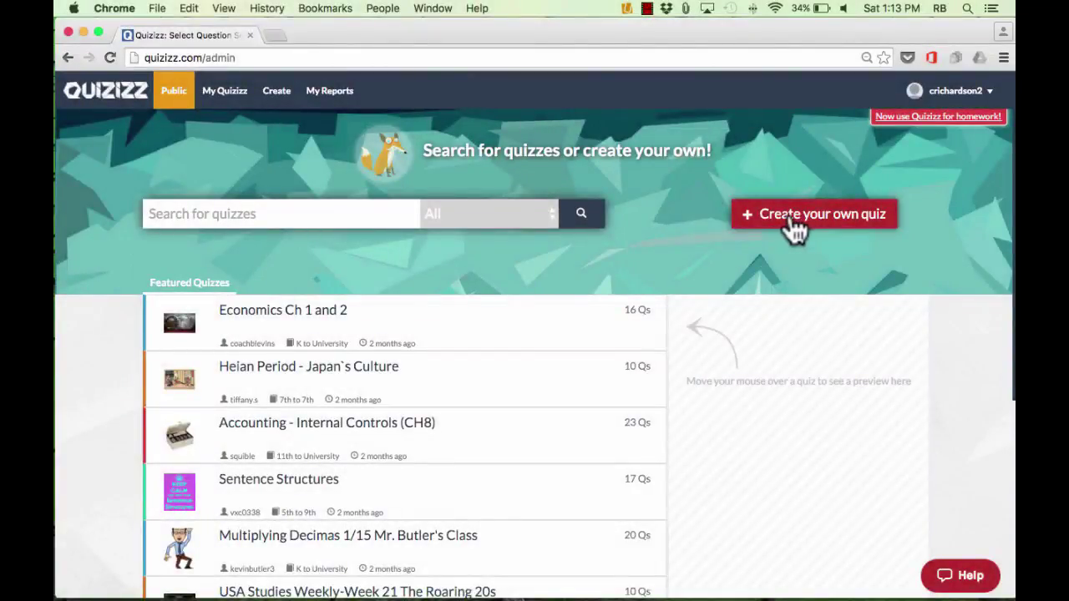
Create a new public quiz named "Classroom Vocabulary" with English as its language.
{"action": "left_click", "coordinate": [278, 94]}
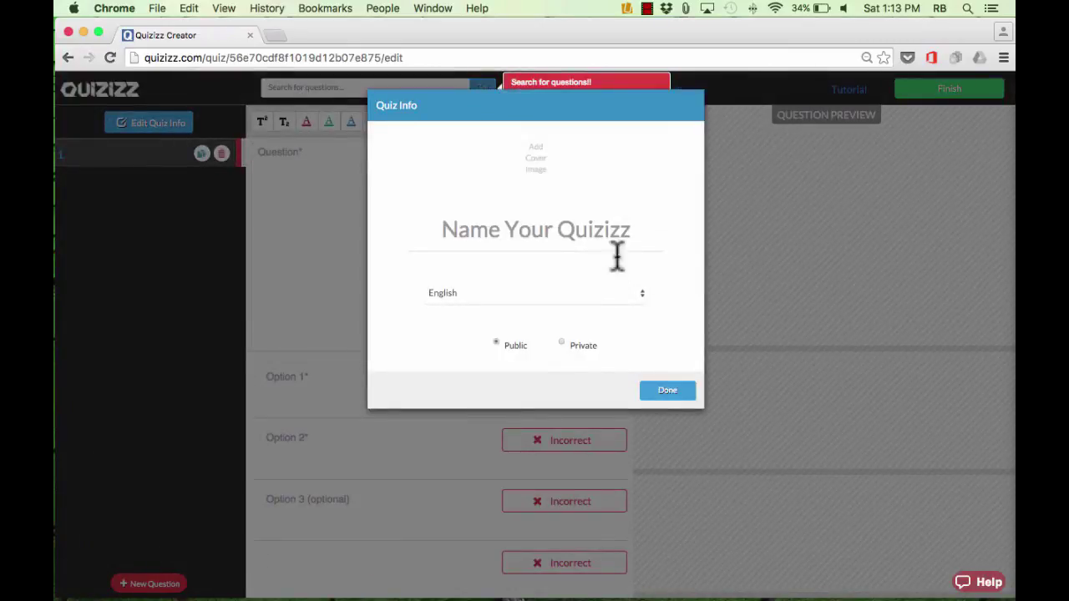
{"action": "left_click", "coordinate": [566, 229]}
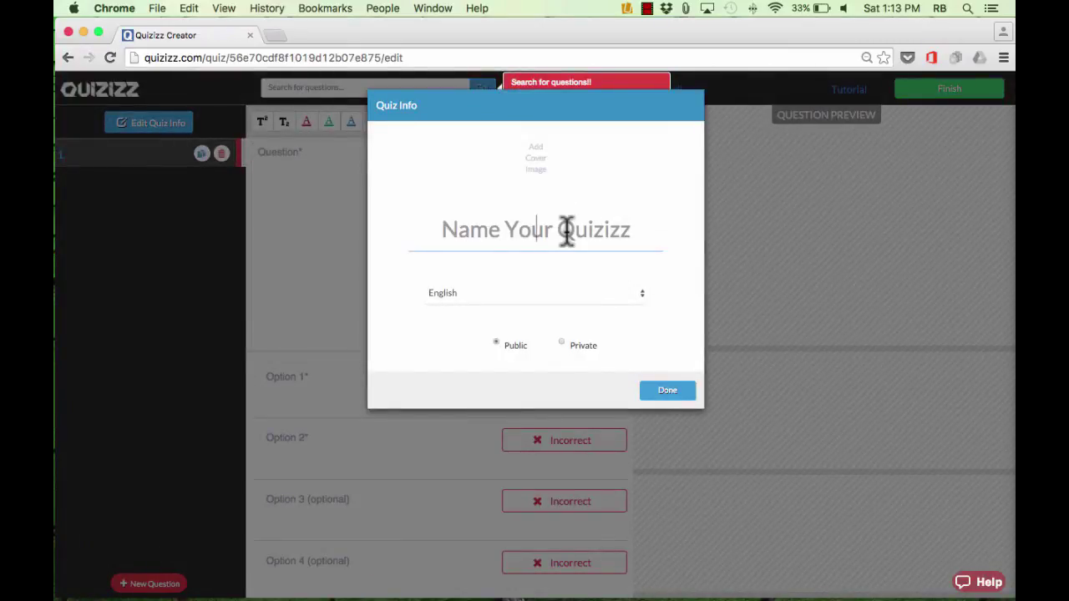
{"action": "type", "text": "Classroom Vocabulary"}
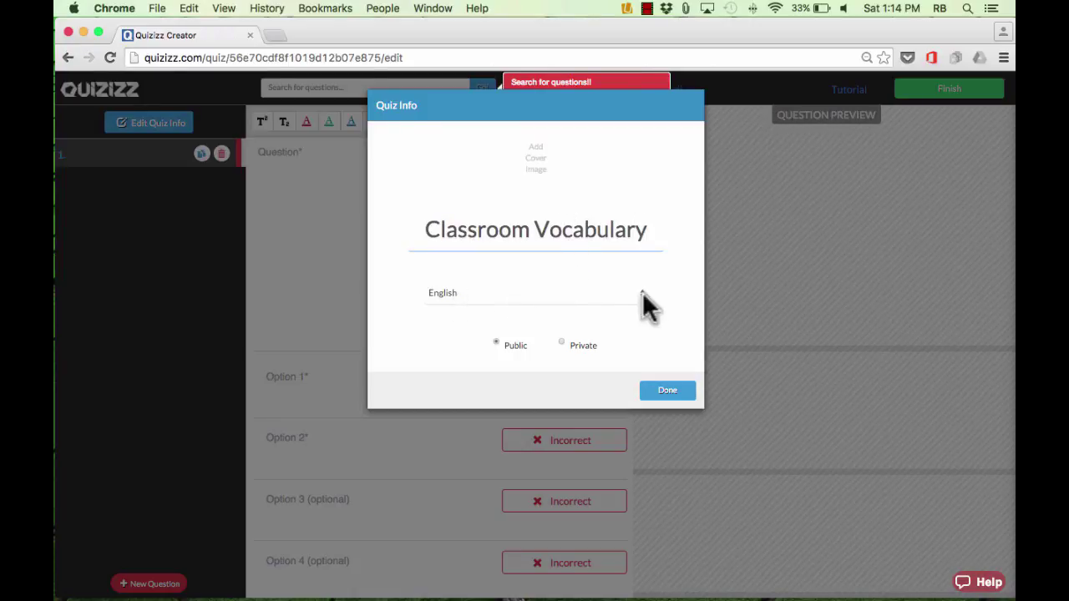
{"action": "left_click", "coordinate": [523, 291]}
{"action": "left_click", "coordinate": [523, 291]}
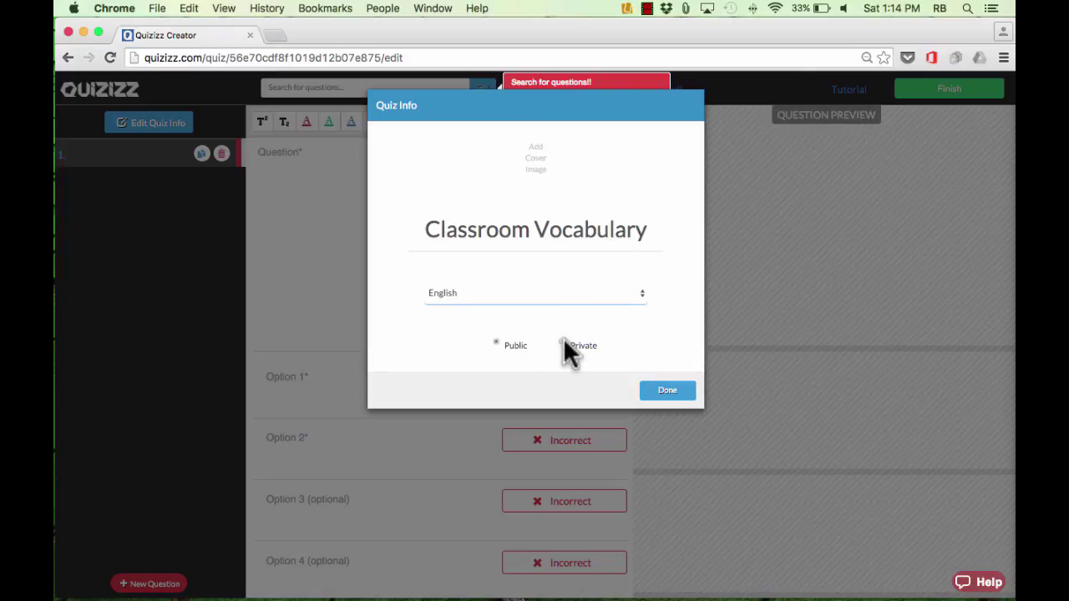
{"action": "left_click", "coordinate": [672, 391]}
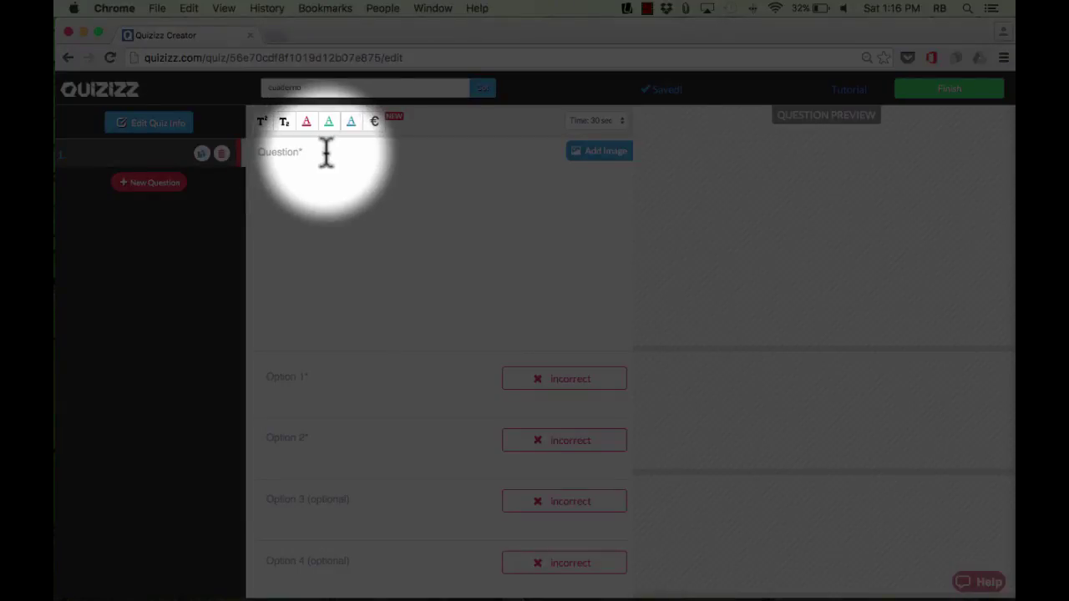
Enter "What is this?" as the text of the first question.
{"action": "left_click", "coordinate": [313, 153]}
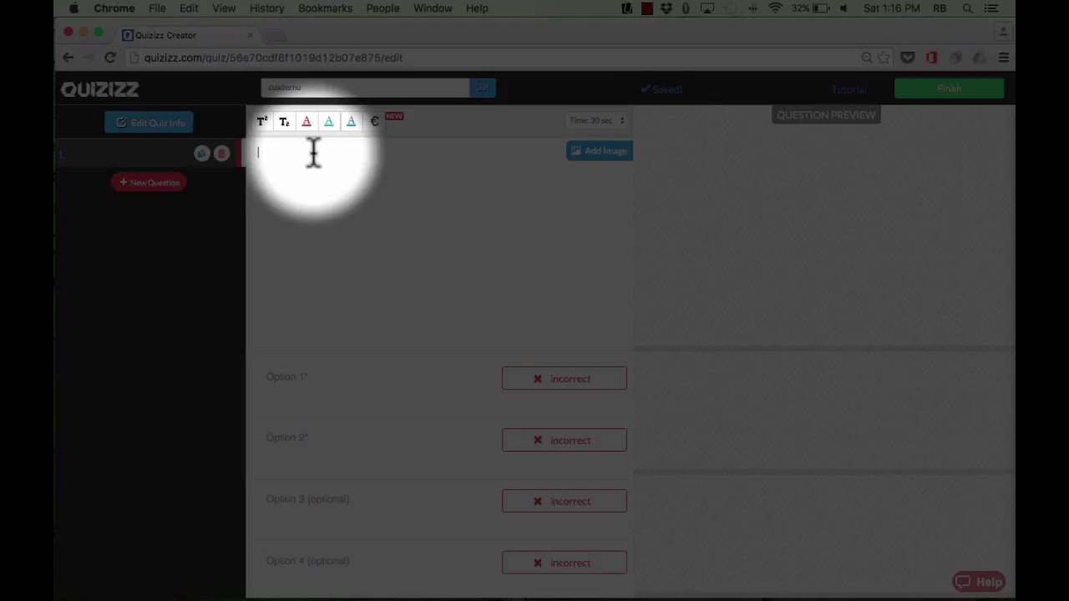
{"action": "type", "text": "What "}
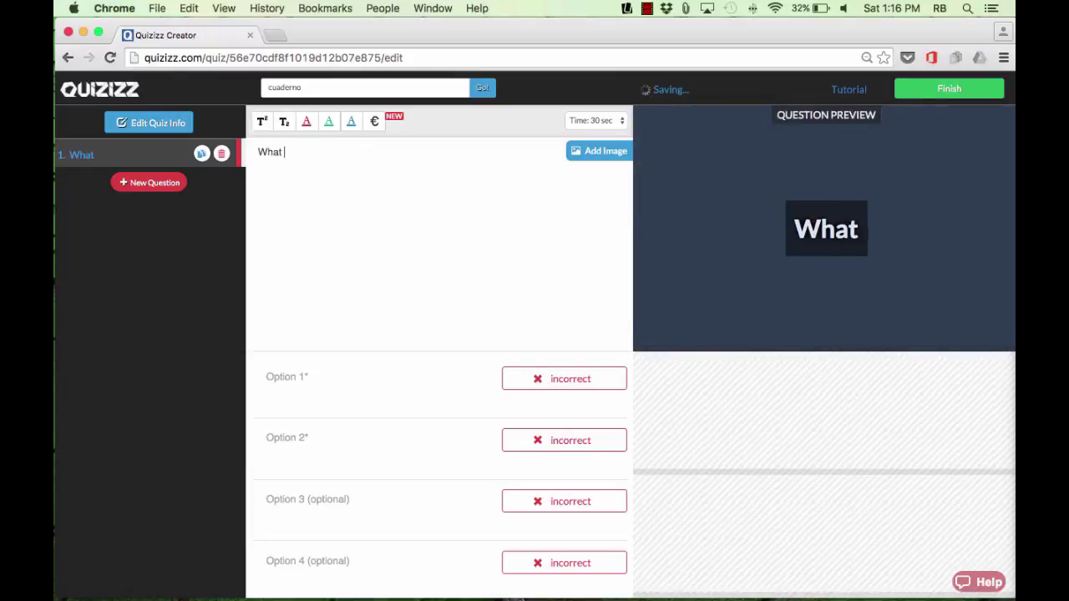
{"action": "type", "text": "is this?"}
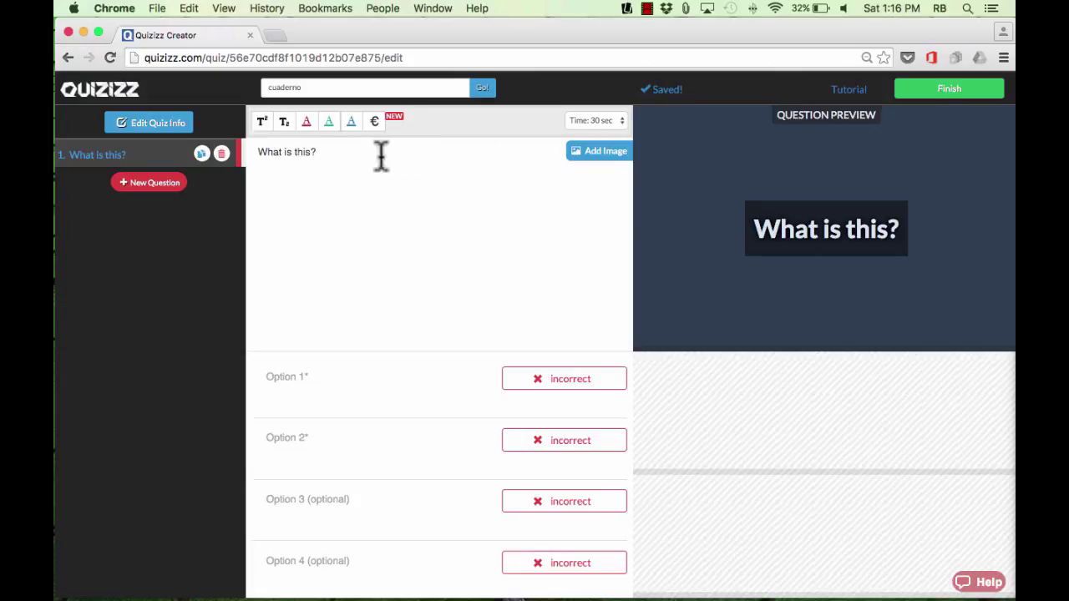
Add the image notebook_by_cryuntilyoudie.jpg from the Desktop to the first question.
{"action": "left_click", "coordinate": [613, 165]}
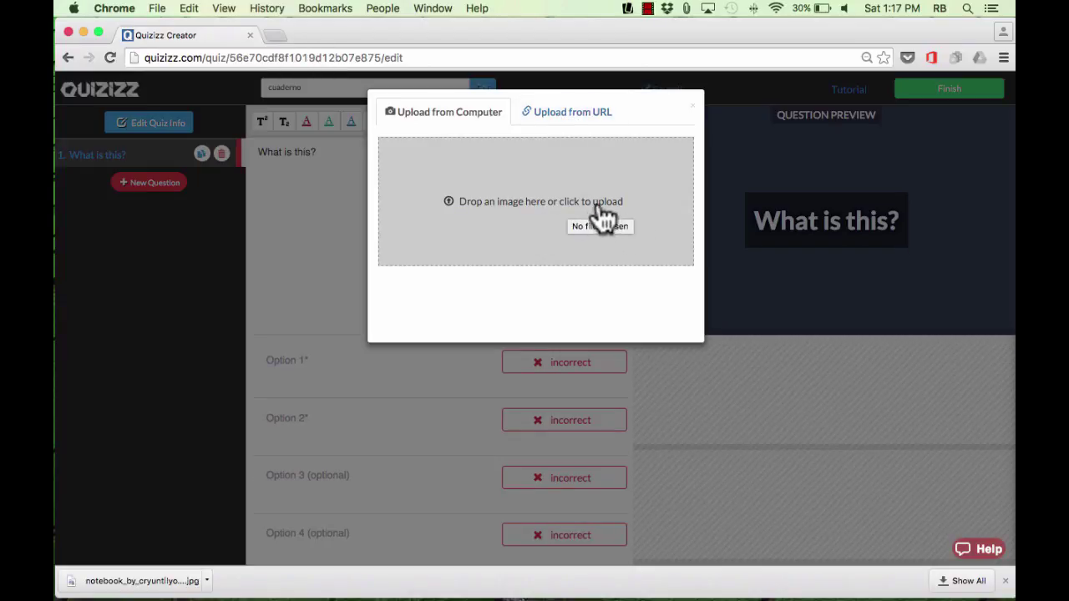
{"action": "left_click", "coordinate": [543, 203]}
{"action": "left_click", "coordinate": [491, 134]}
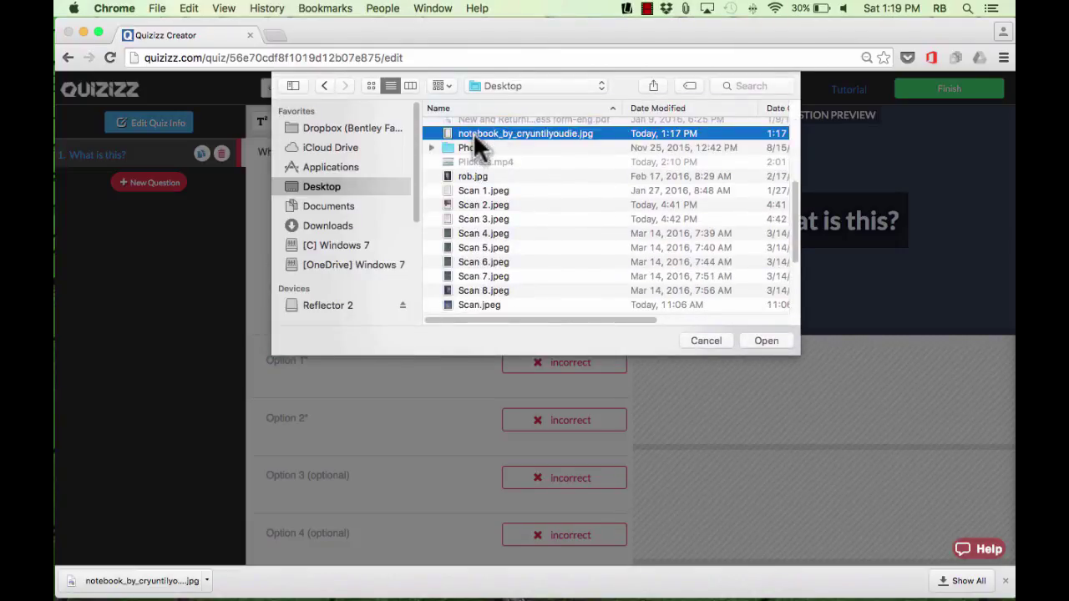
{"action": "double_click", "coordinate": [472, 133]}
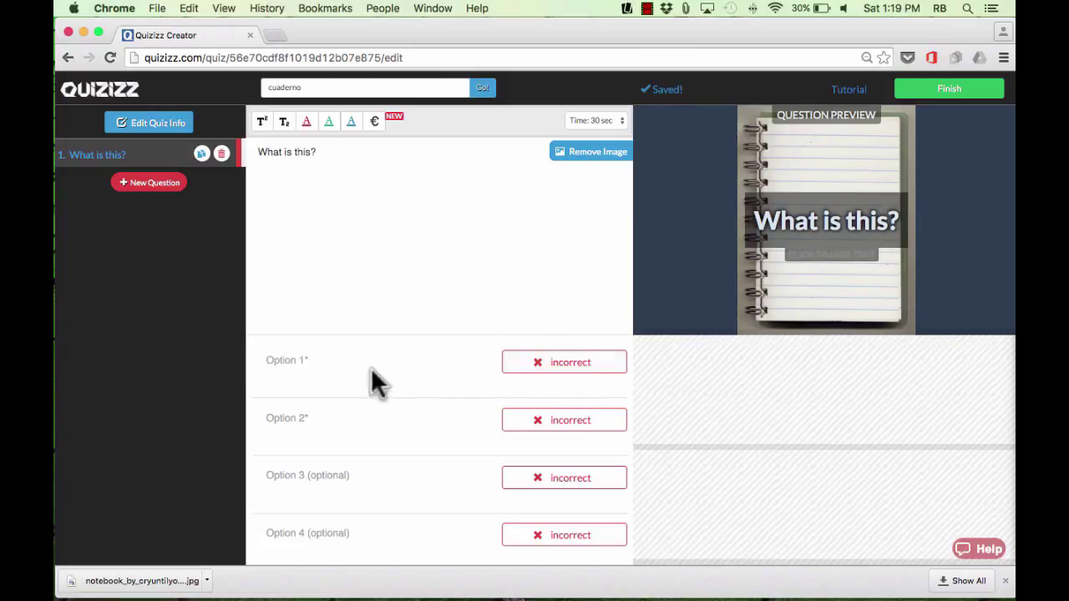
Enter the answer options "el lapiz", "el papel", "el cuaderno" and "el boligrafo", and mark "el cuaderno" as correct.
{"action": "left_click", "coordinate": [308, 362]}
{"action": "type", "text": "el lapiz"}
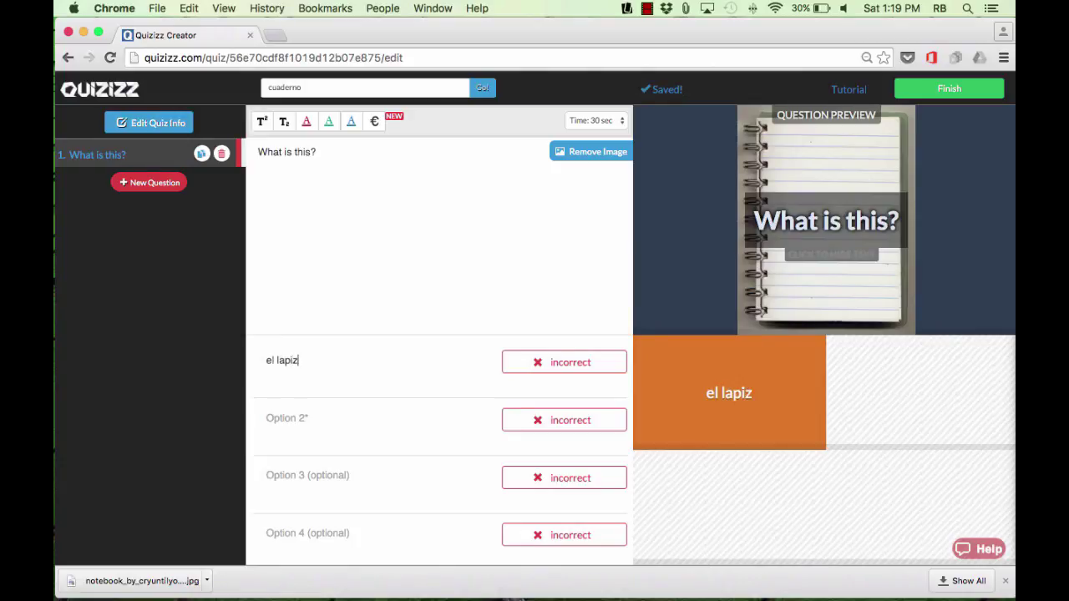
{"action": "key", "text": "Tab"}
{"action": "type", "text": "el papel"}
{"action": "key", "text": "Tab"}
{"action": "type", "text": "el cuaderno"}
{"action": "key", "text": "Tab"}
{"action": "type", "text": "el boligrafo"}
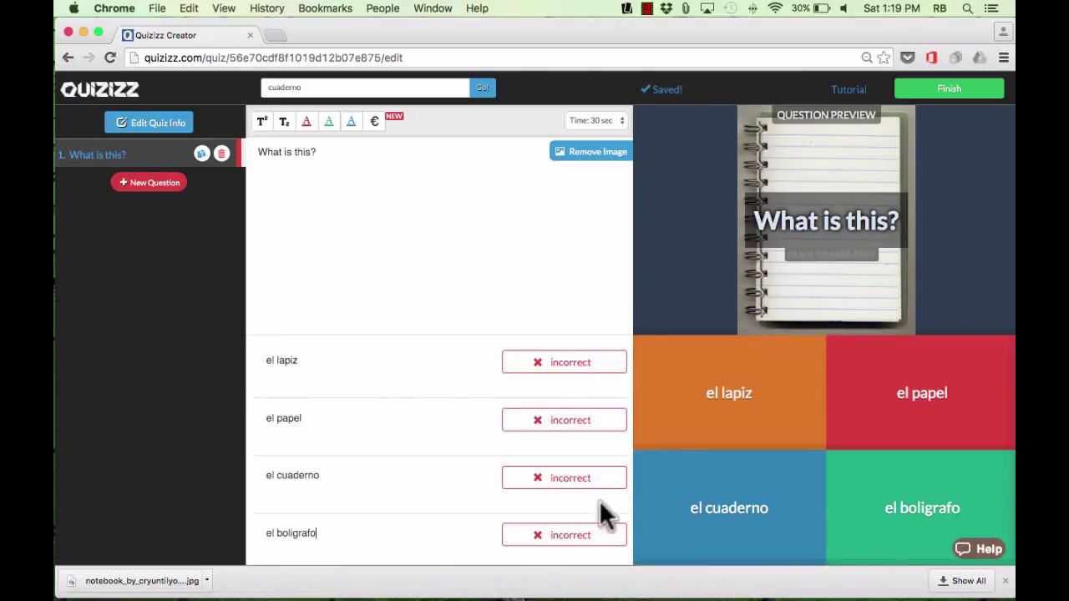
{"action": "left_click", "coordinate": [535, 479]}
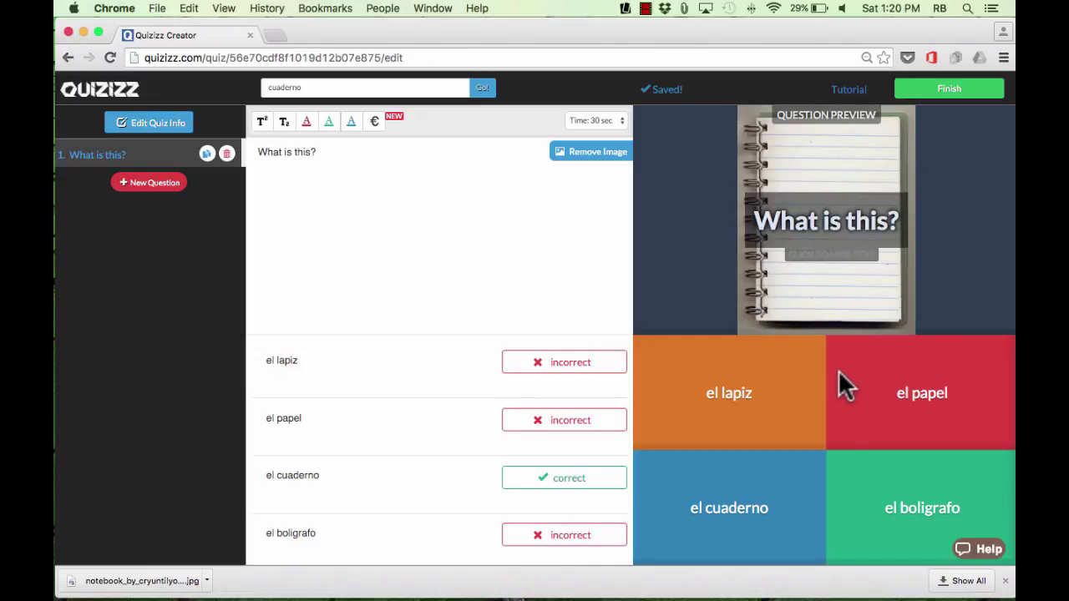
Set the time limit of the first question to 10 seconds.
{"action": "left_click", "coordinate": [616, 125]}
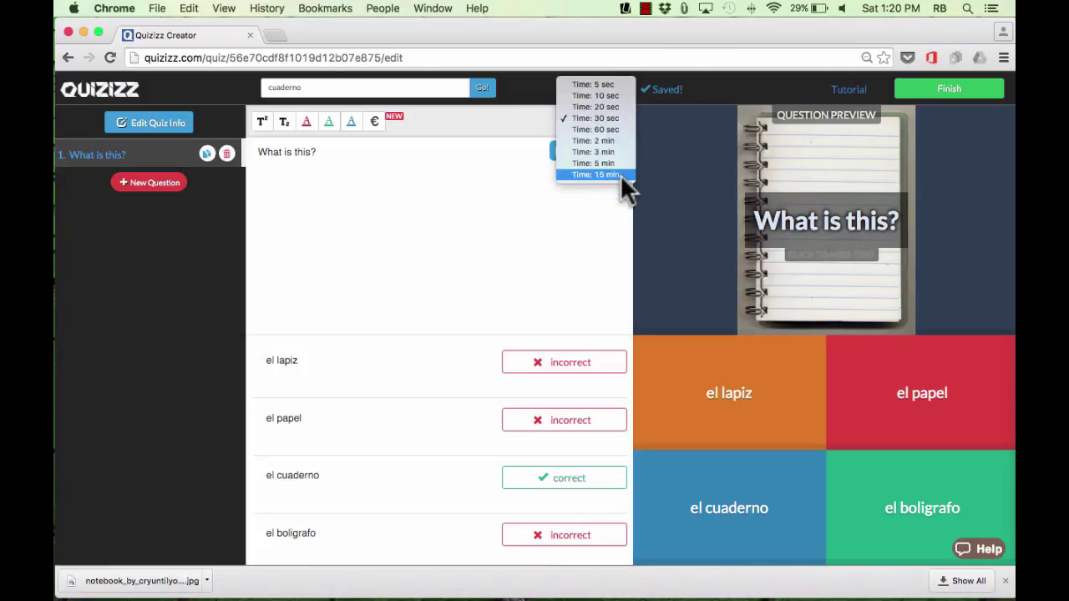
{"action": "left_click", "coordinate": [609, 94]}
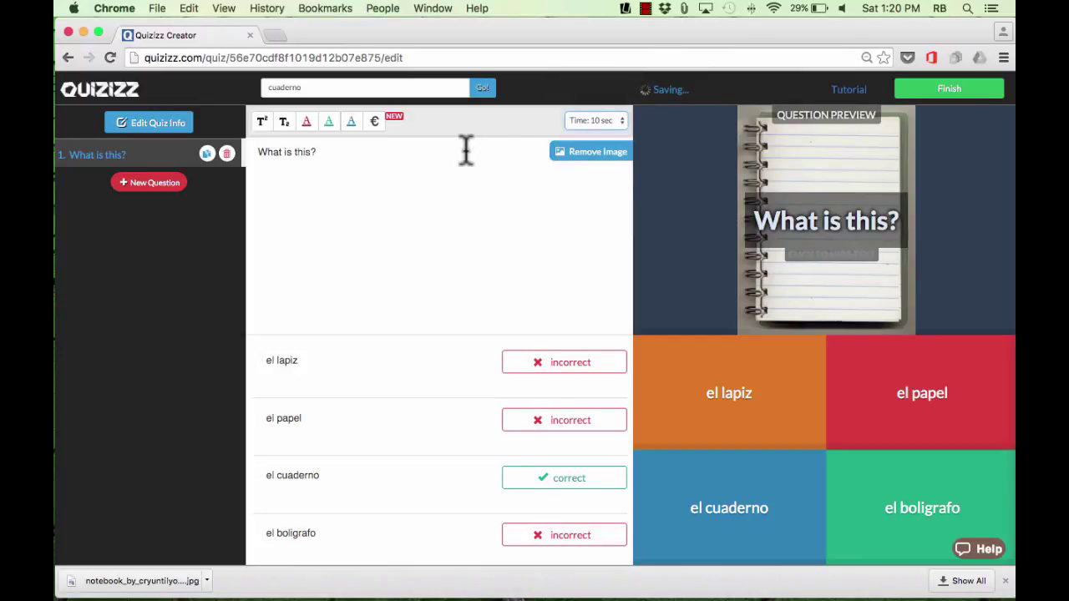
{"action": "left_click", "coordinate": [375, 122]}
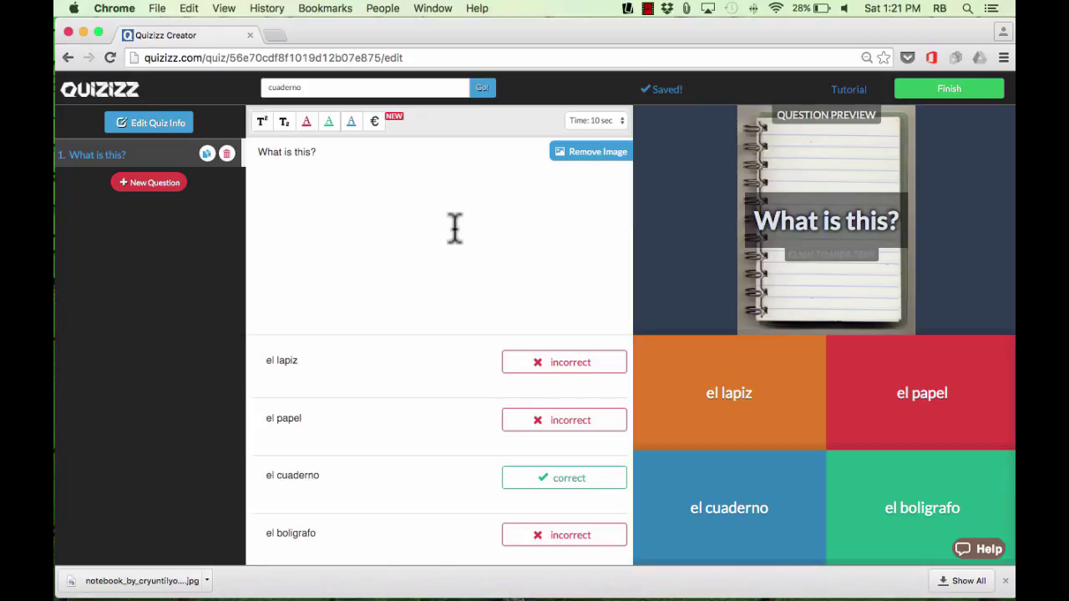
Add a second question, "What is this?", with a backpack image and options "la mochila" (correct), "el lapiz", "el cuaderno" and "el zapato".
{"action": "left_click", "coordinate": [154, 183]}
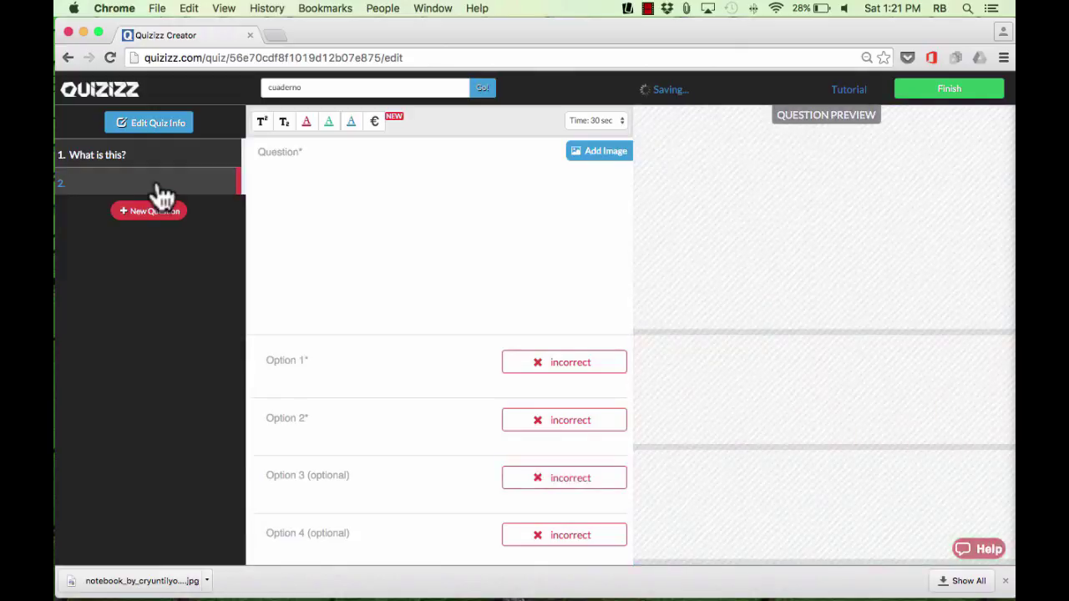
{"action": "left_click", "coordinate": [372, 166]}
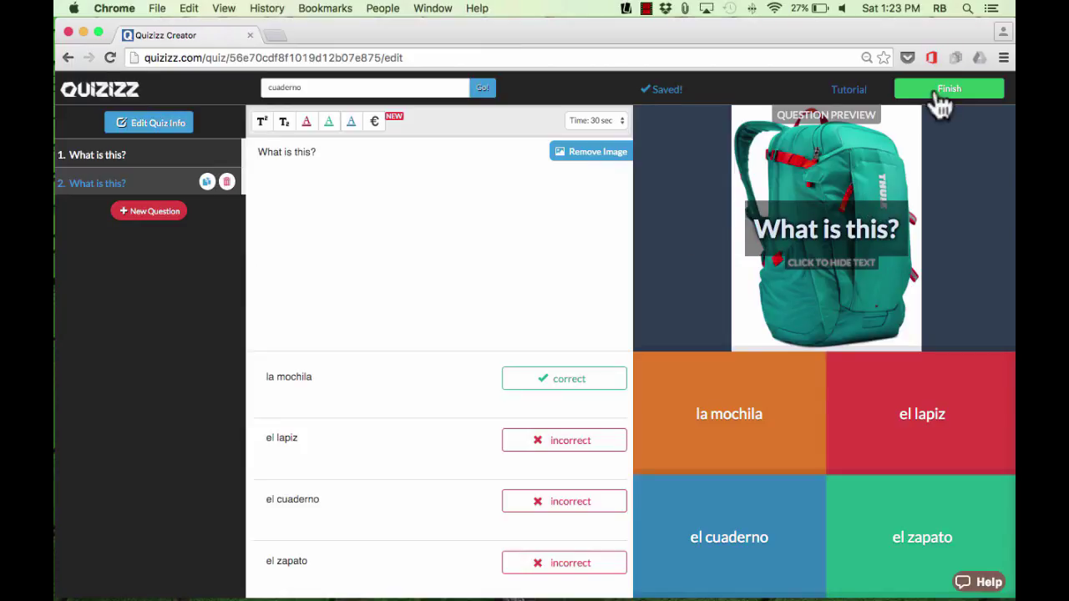
Finish and create the quiz for grades 5 to 10 with the subject World Languages and the topic Spanish.
{"action": "left_click", "coordinate": [973, 93]}
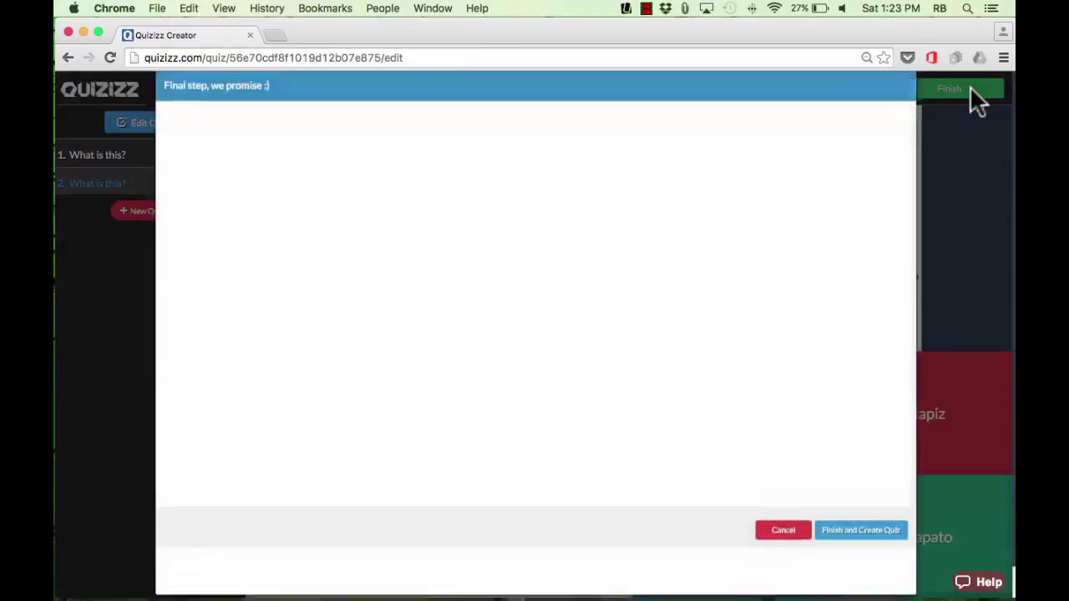
{"action": "left_click_drag", "start_coordinate": [761, 177], "coordinate": [586, 177]}
{"action": "left_click_drag", "start_coordinate": [305, 177], "coordinate": [487, 177]}
{"action": "left_click_drag", "start_coordinate": [586, 177], "coordinate": [657, 177]}
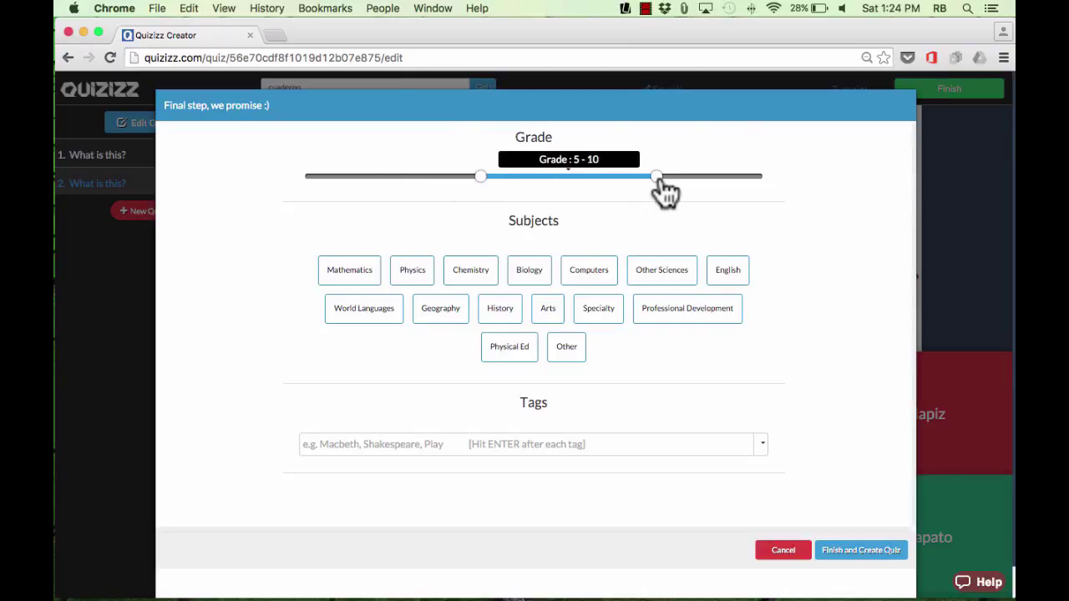
{"action": "left_click", "coordinate": [365, 308]}
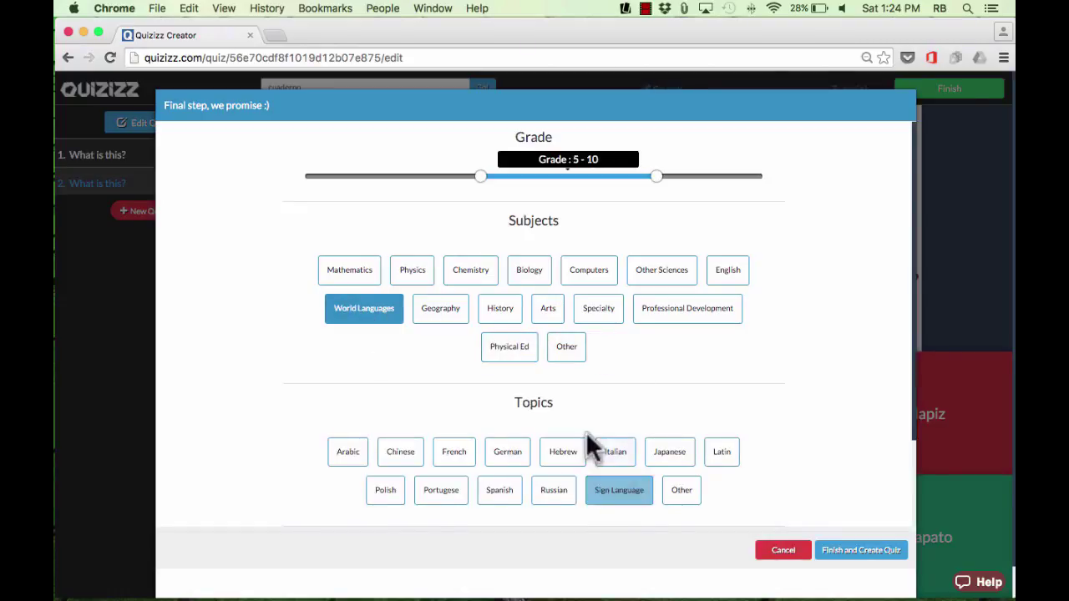
{"action": "left_click", "coordinate": [500, 493]}
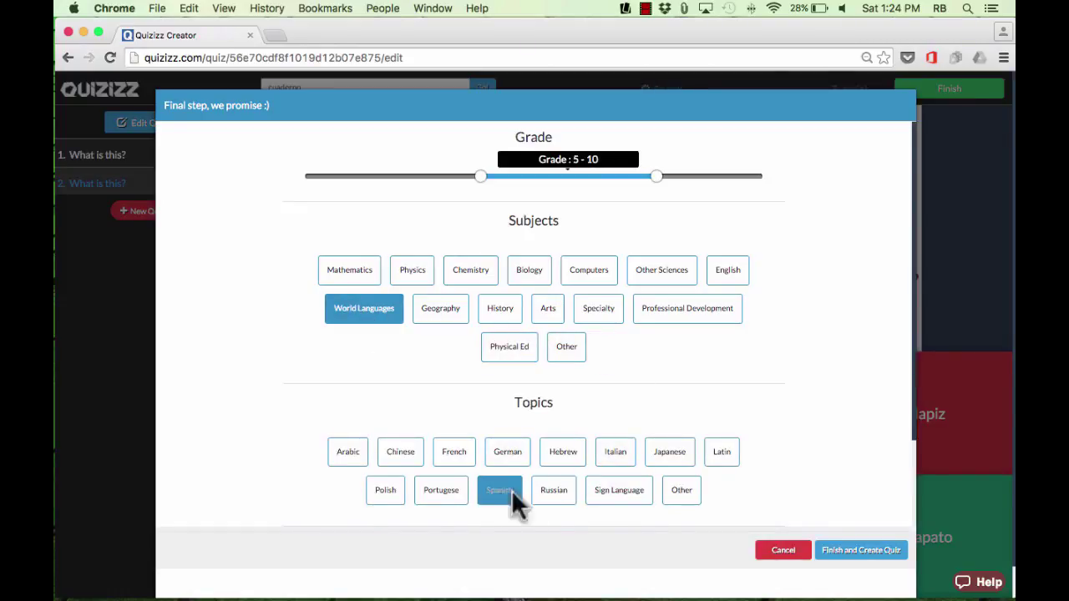
{"action": "left_click", "coordinate": [867, 554]}
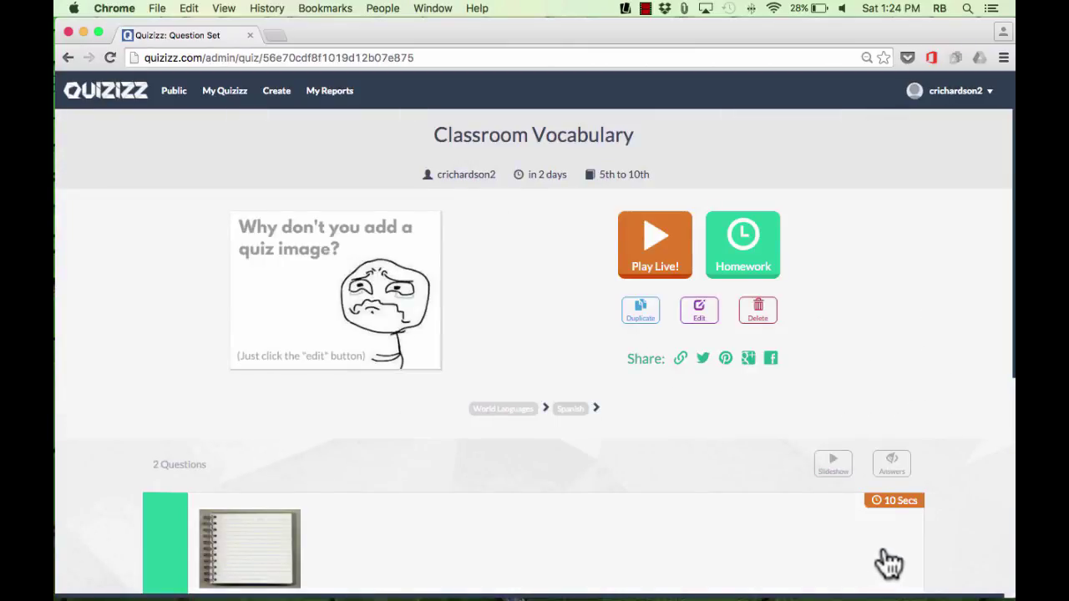
Open the Classroom Vocabulary quiz from the list of own quizzes and bring up its live game settings.
{"action": "scroll", "coordinate": [888, 564], "scroll_direction": "down", "scroll_amount": 5}
{"action": "scroll", "coordinate": [888, 564], "scroll_direction": "up", "scroll_amount": 5}
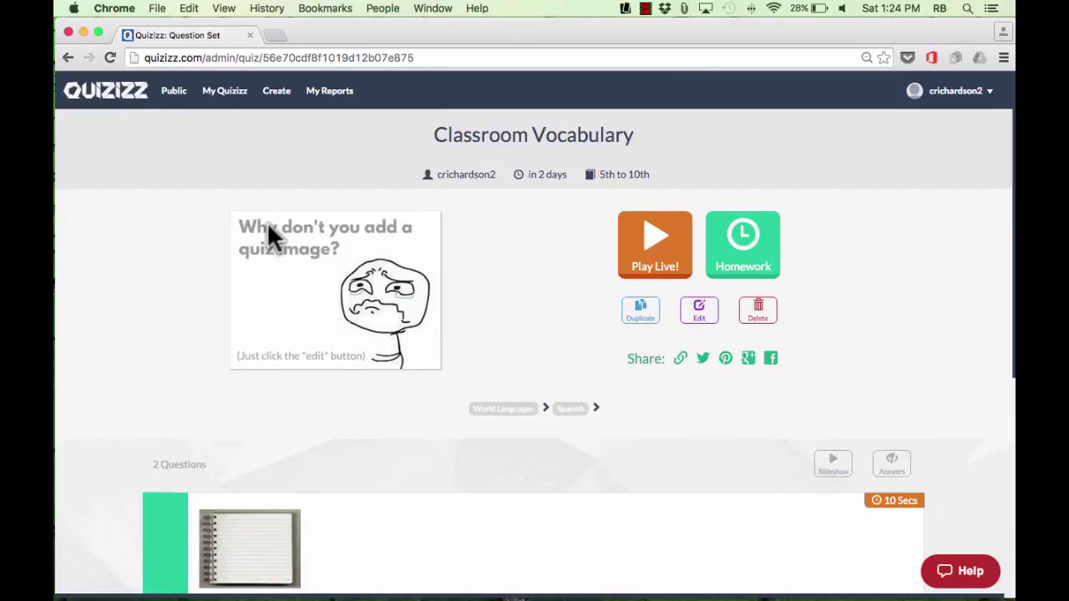
{"action": "left_click", "coordinate": [108, 104]}
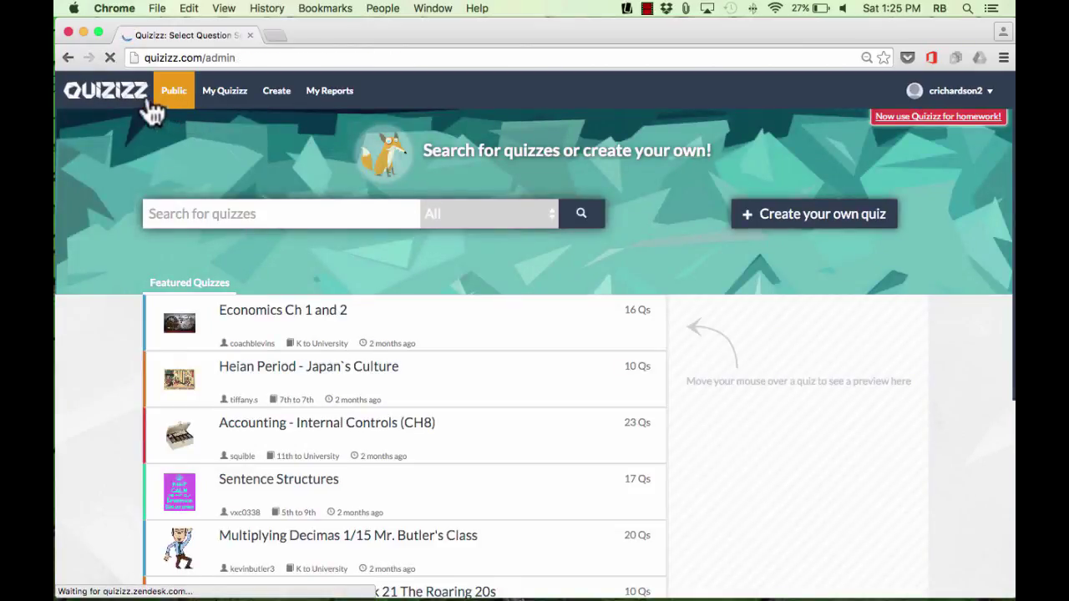
{"action": "left_click", "coordinate": [225, 91]}
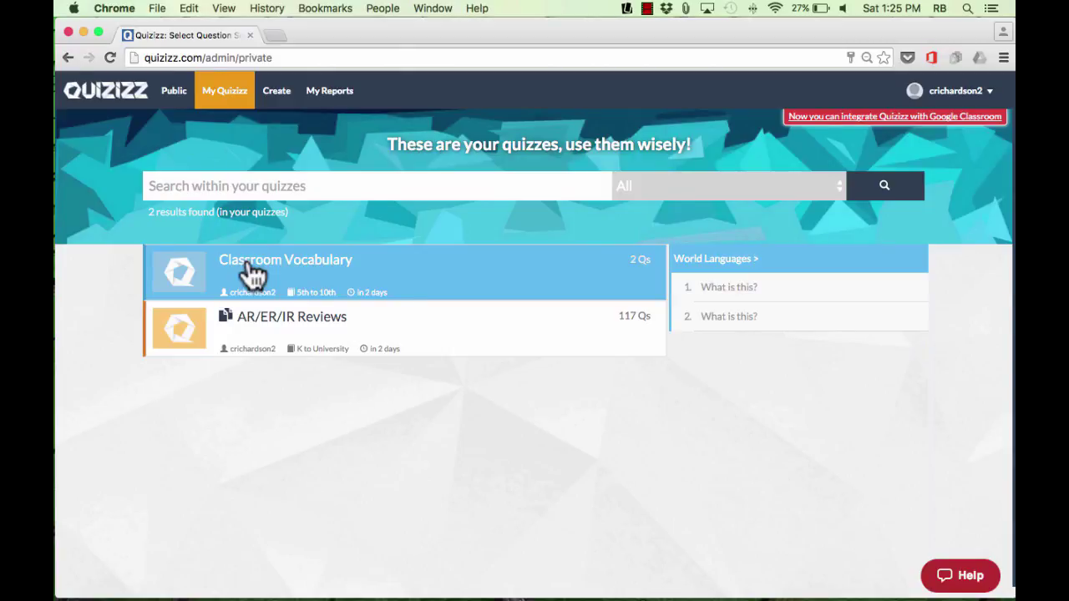
{"action": "left_click", "coordinate": [251, 272]}
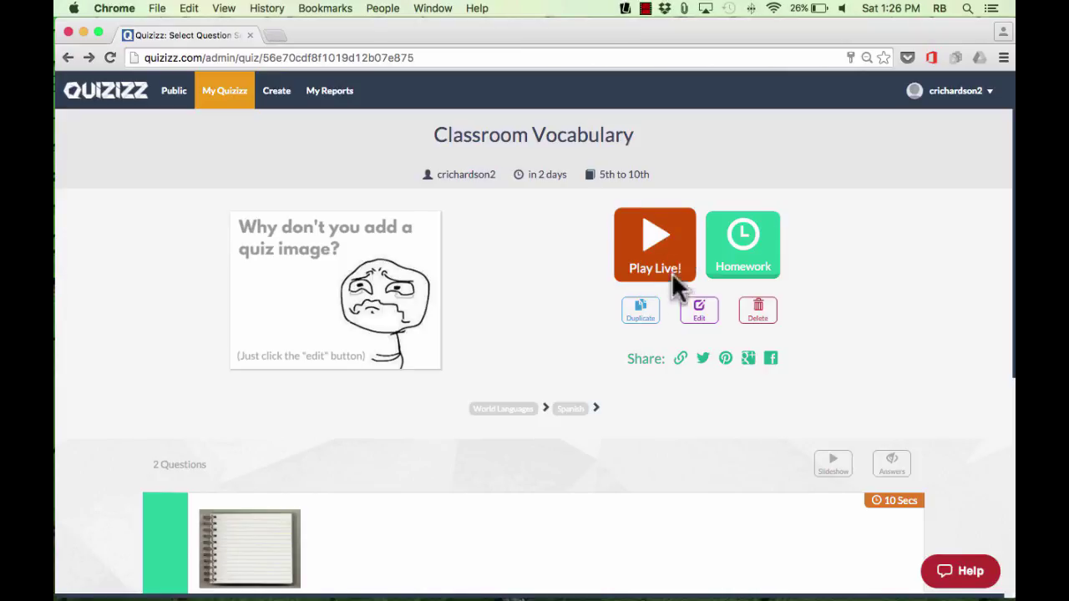
{"action": "left_click", "coordinate": [675, 276]}
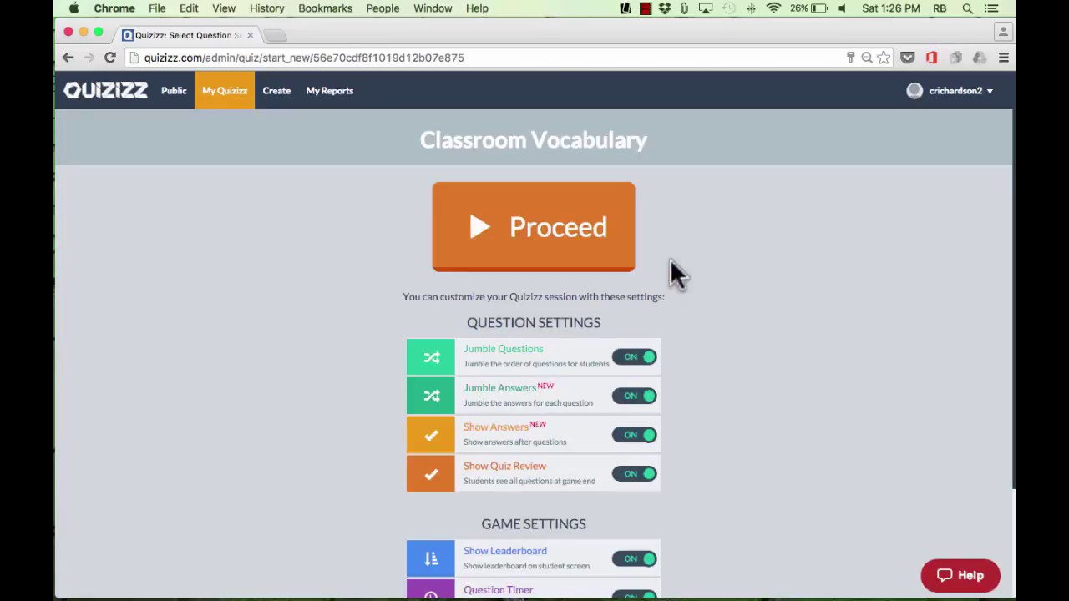
Try switching Jumble Questions, Jumble Answers and Show Answers off and back on.
{"action": "left_click", "coordinate": [643, 364]}
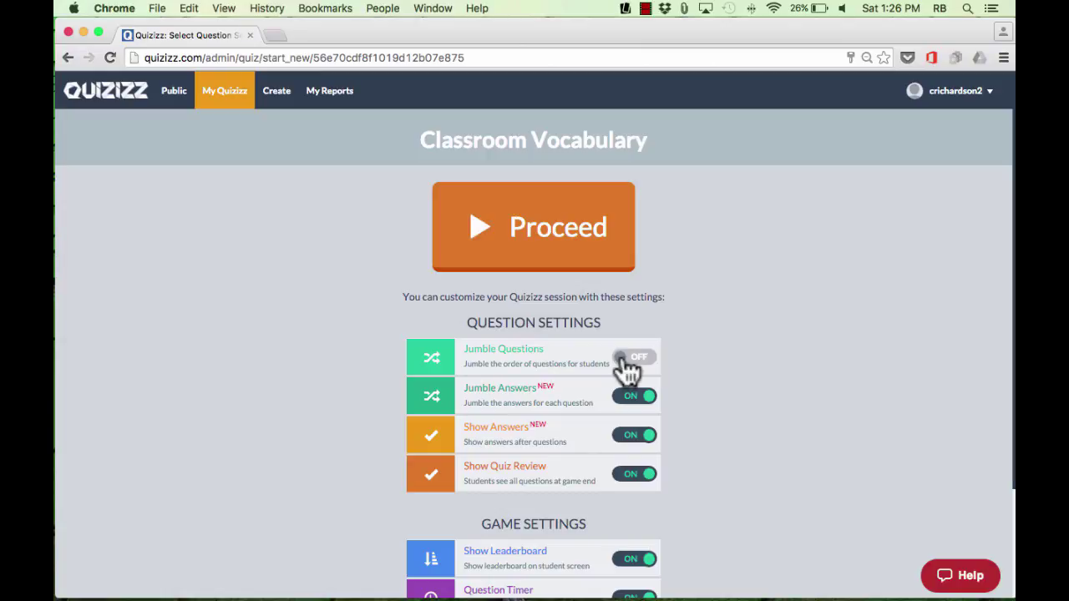
{"action": "left_click", "coordinate": [625, 360]}
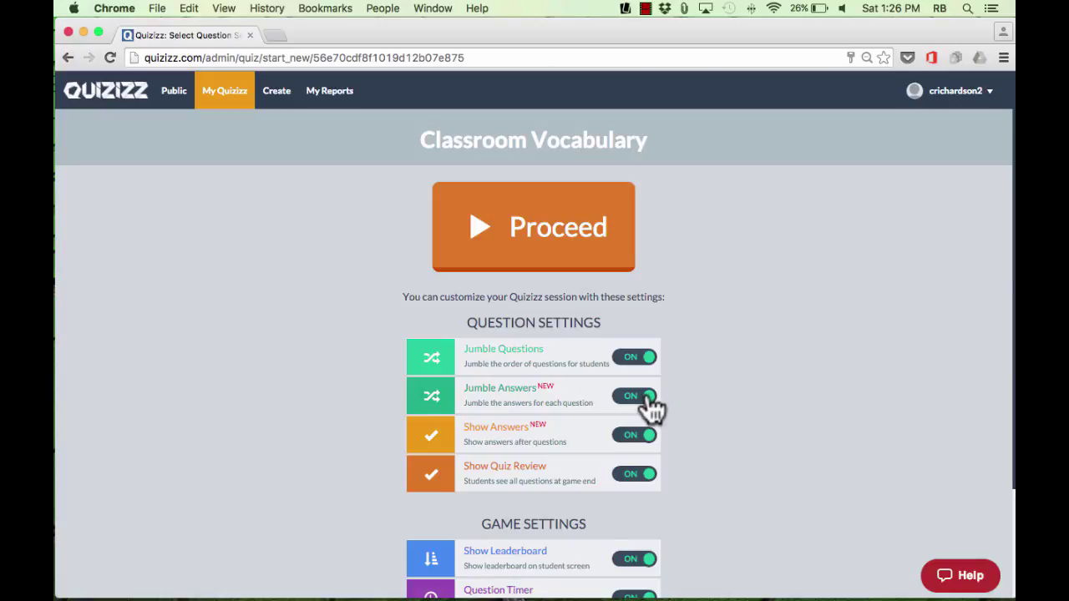
{"action": "left_click", "coordinate": [649, 401]}
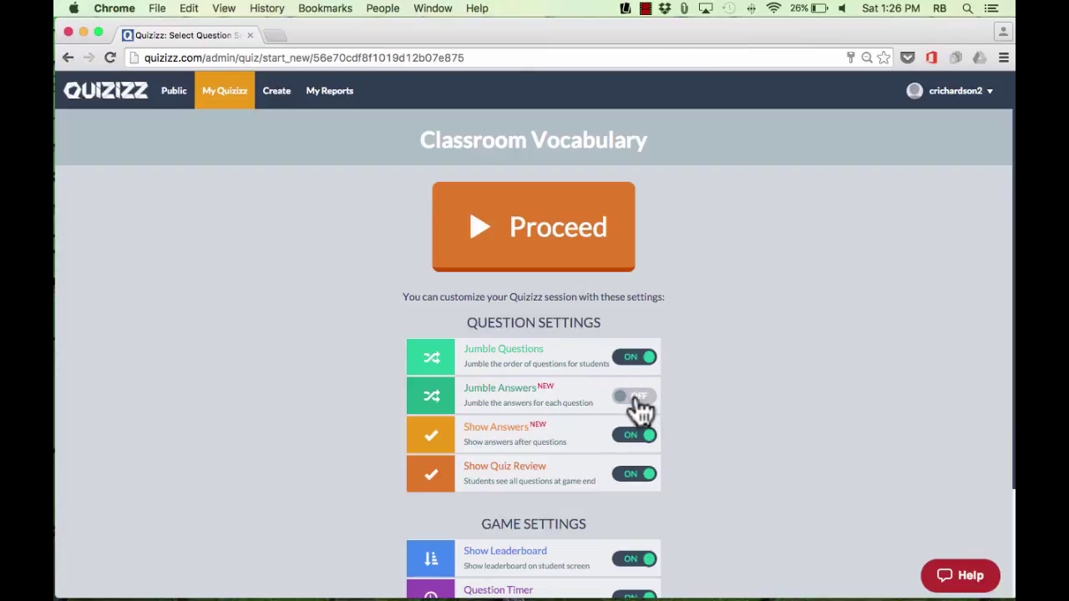
{"action": "left_click", "coordinate": [640, 402]}
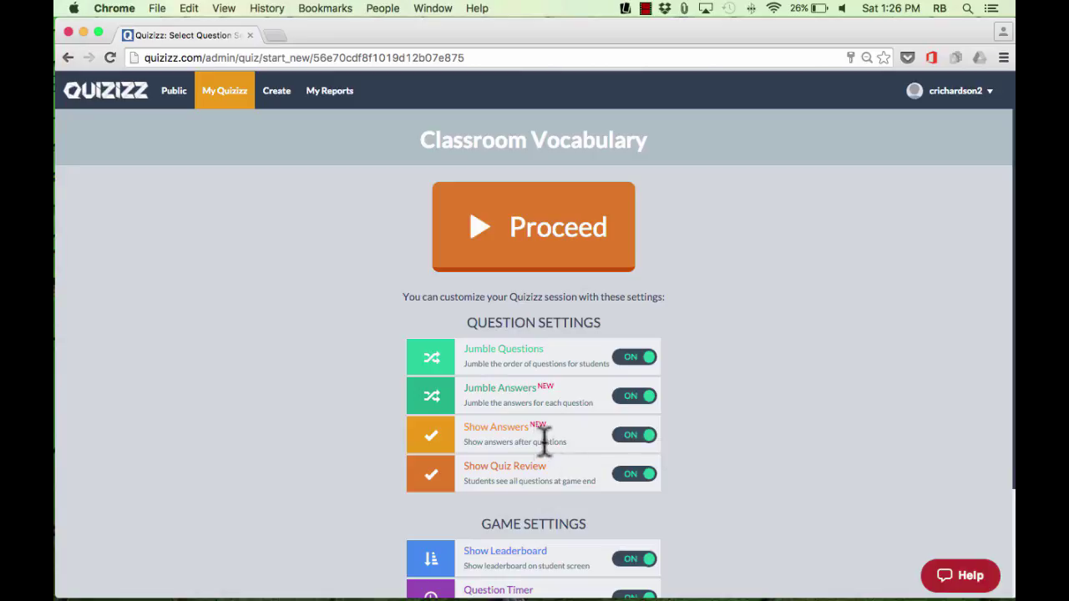
{"action": "left_click", "coordinate": [632, 440]}
{"action": "left_click", "coordinate": [626, 440]}
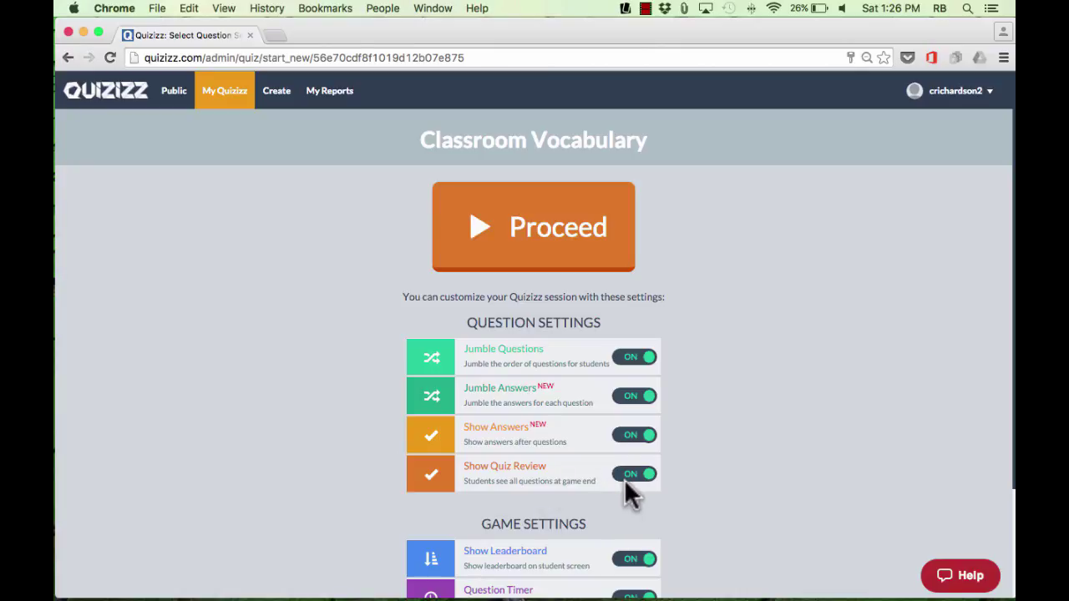
Proceed with all question and game settings left on, and start the live game once a player has joined.
{"action": "scroll", "coordinate": [659, 478], "scroll_direction": "down", "scroll_amount": 4}
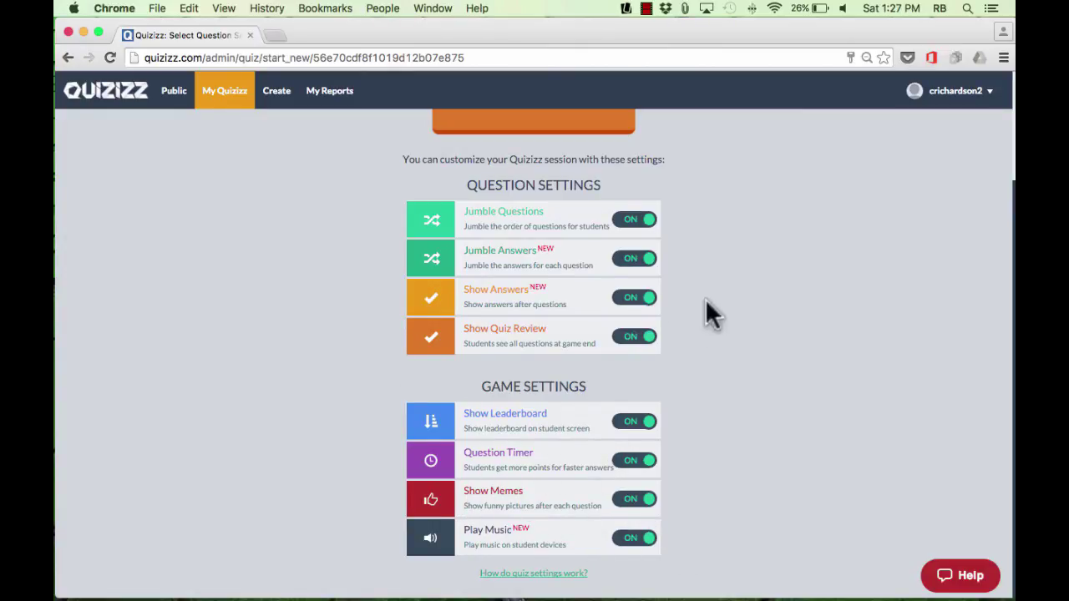
{"action": "scroll", "coordinate": [734, 463], "scroll_direction": "up", "scroll_amount": 3}
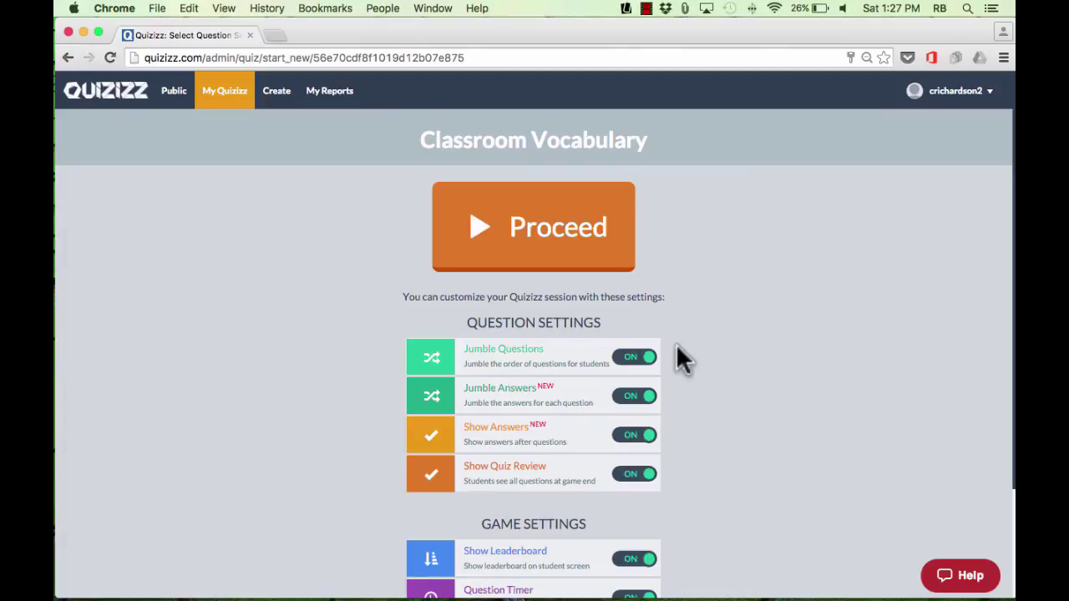
{"action": "left_click", "coordinate": [546, 259]}
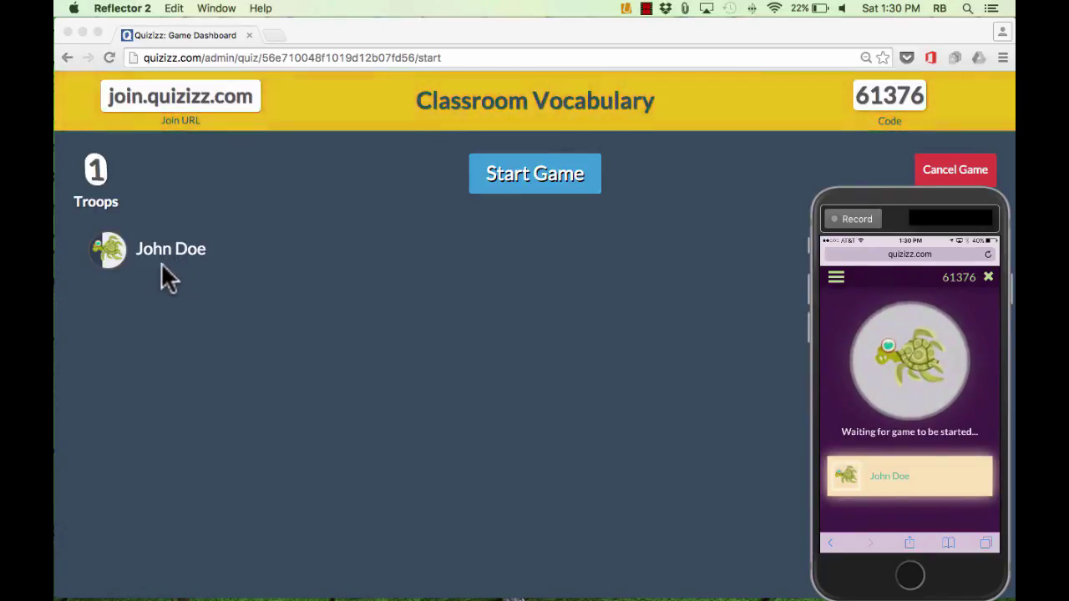
{"action": "left_click", "coordinate": [155, 292]}
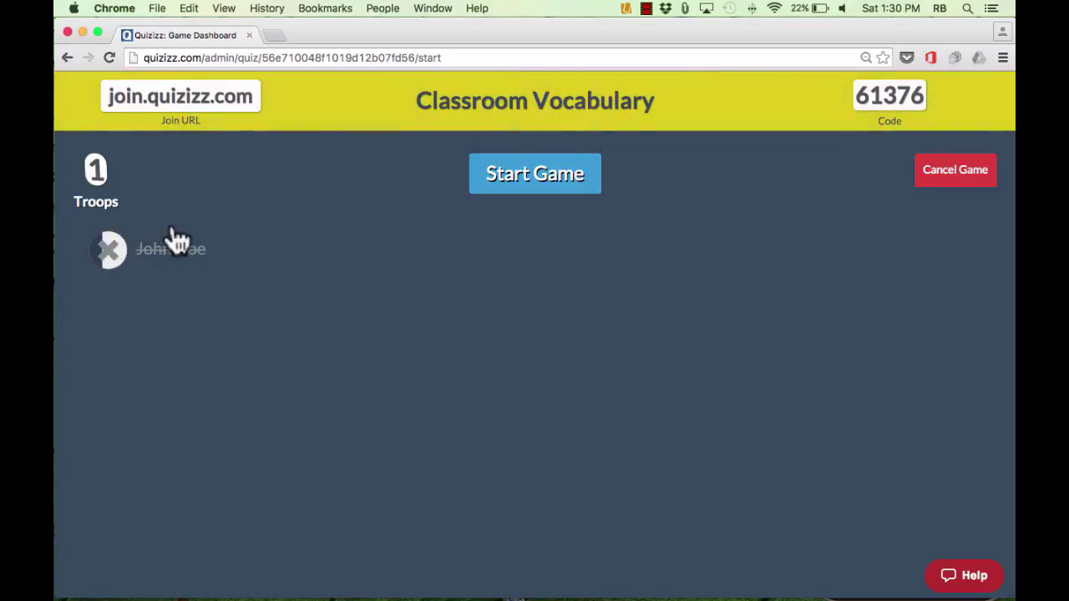
{"action": "left_click", "coordinate": [535, 176]}
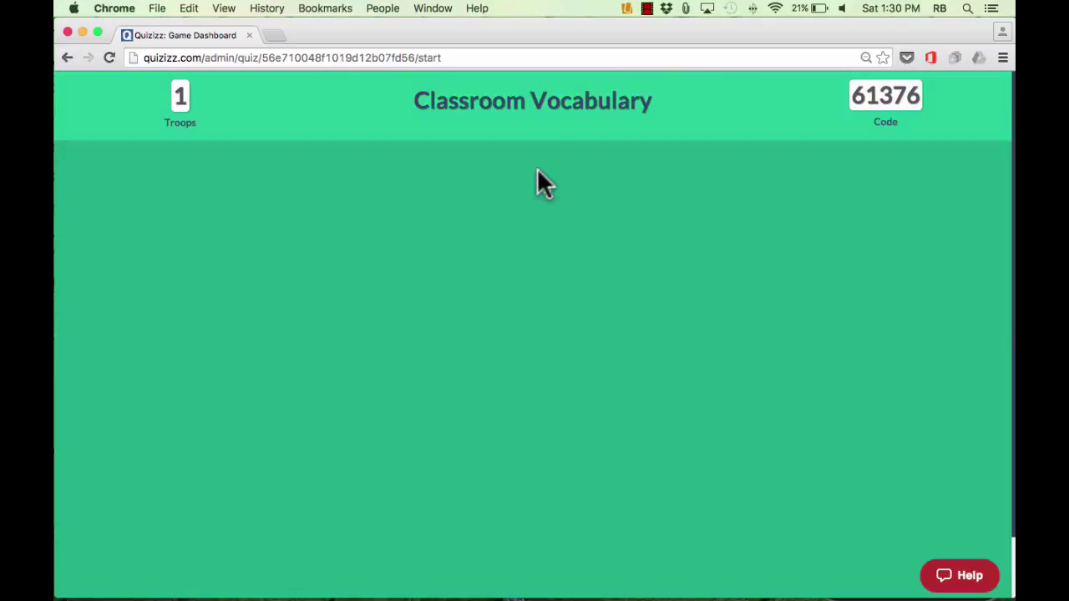
Switch to the mirrored phone in Reflector 2 to follow the player's game, and return to the game dashboard in Chrome.
{"action": "key", "text": "ctrl+Up"}
{"action": "left_click", "coordinate": [869, 412]}
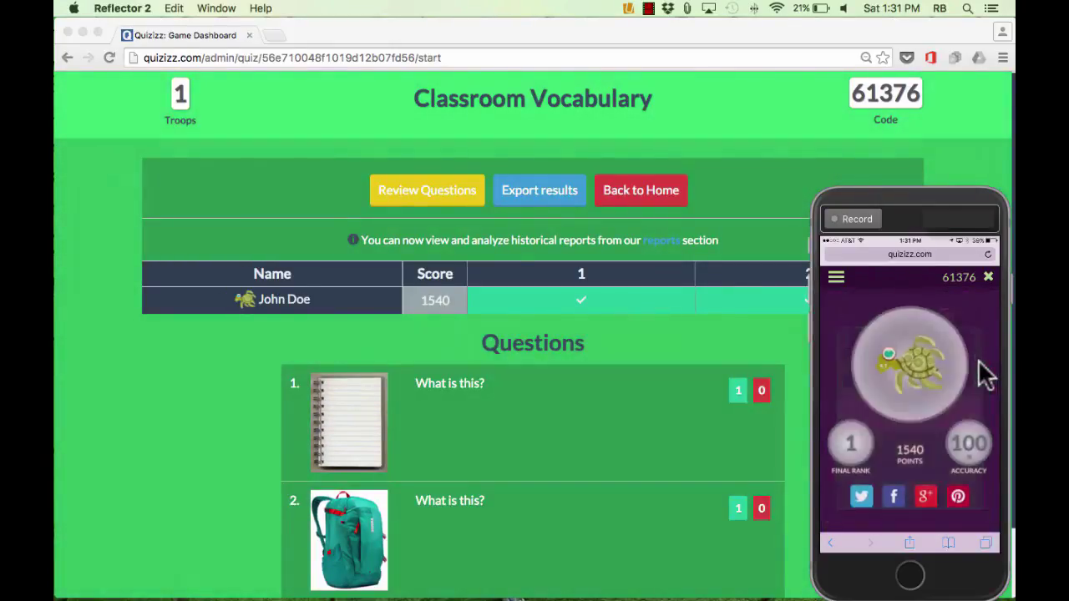
{"action": "left_click", "coordinate": [742, 335]}
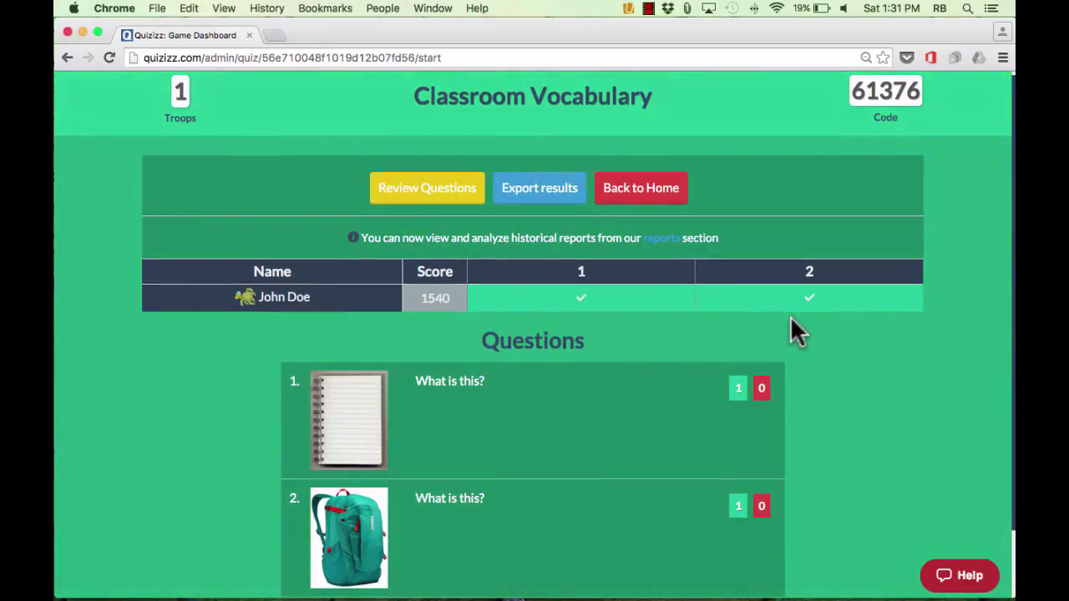
Review both questions of the finished game with their correct and incorrect answers, and close the review.
{"action": "left_click", "coordinate": [426, 189]}
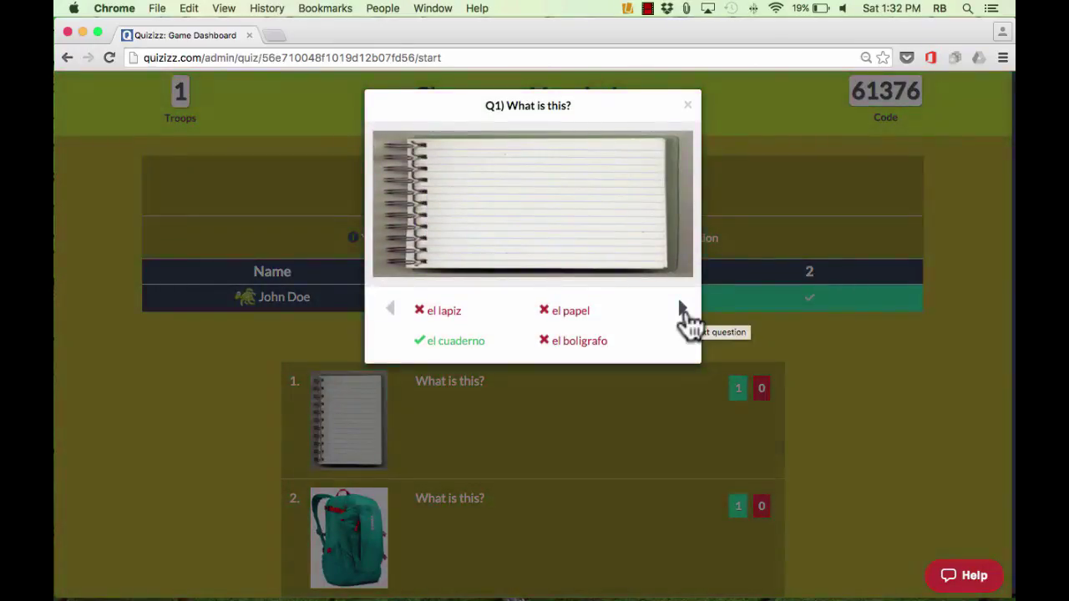
{"action": "left_click", "coordinate": [683, 310]}
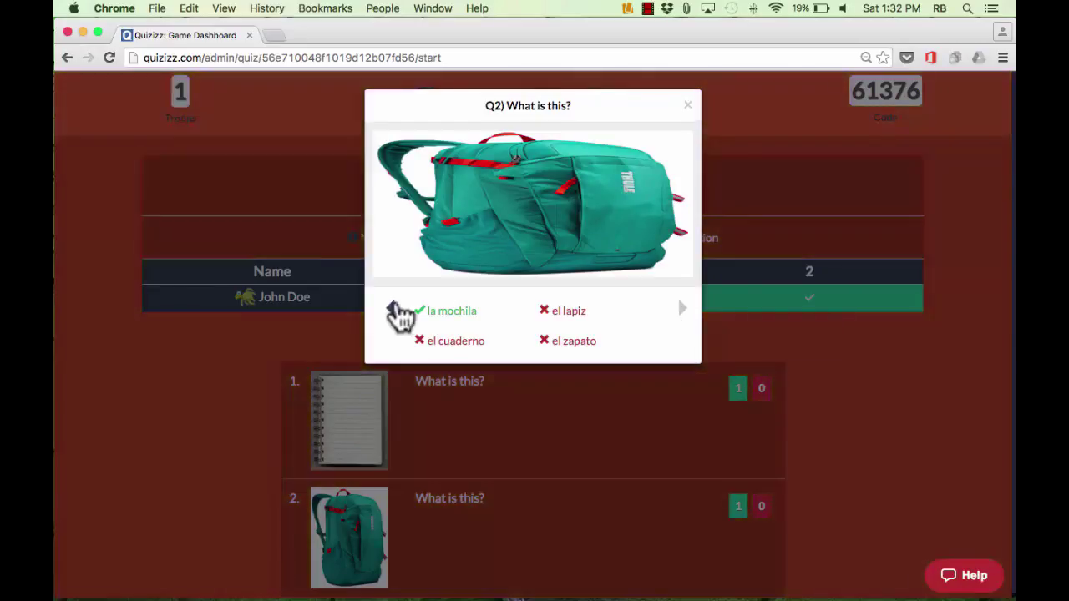
{"action": "left_click", "coordinate": [393, 310]}
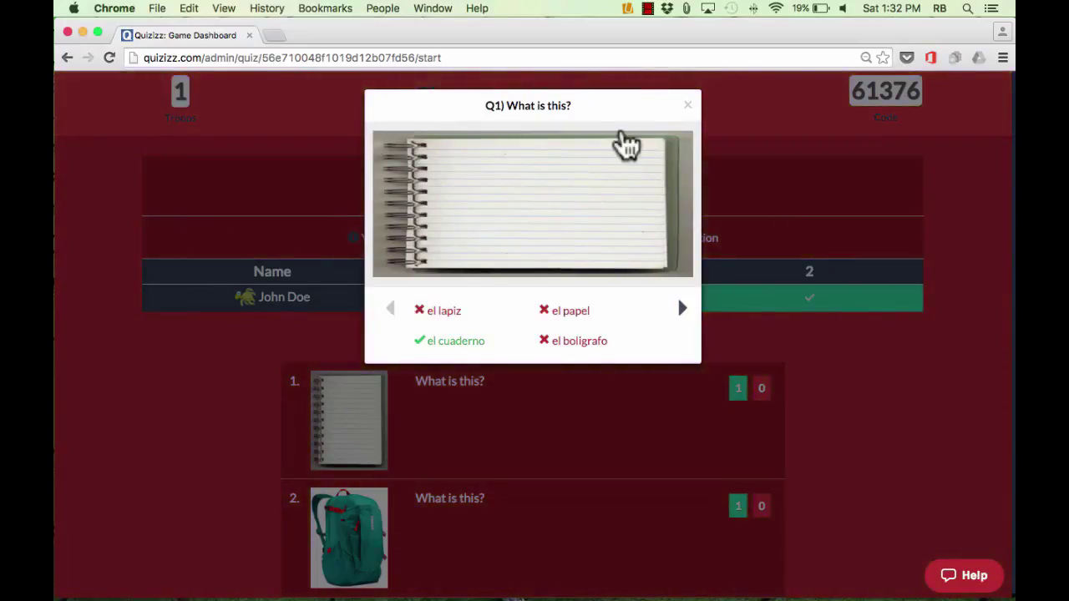
{"action": "key", "text": "Escape"}
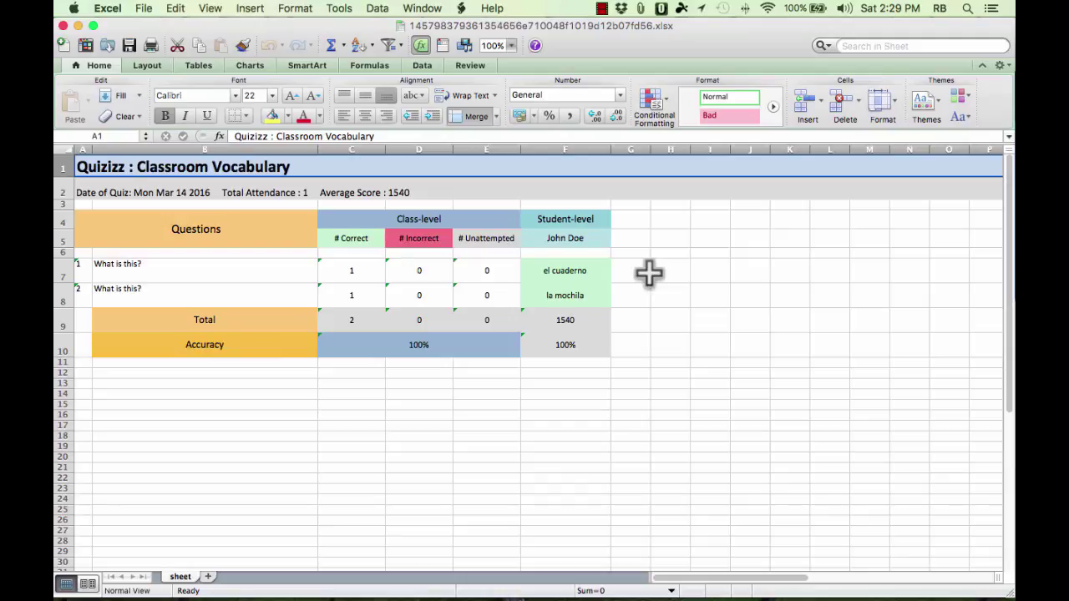
Switch from the Excel results to Chrome and open the completed Classroom Vocabulary report from the reports list.
{"action": "key", "text": "ctrl+Up"}
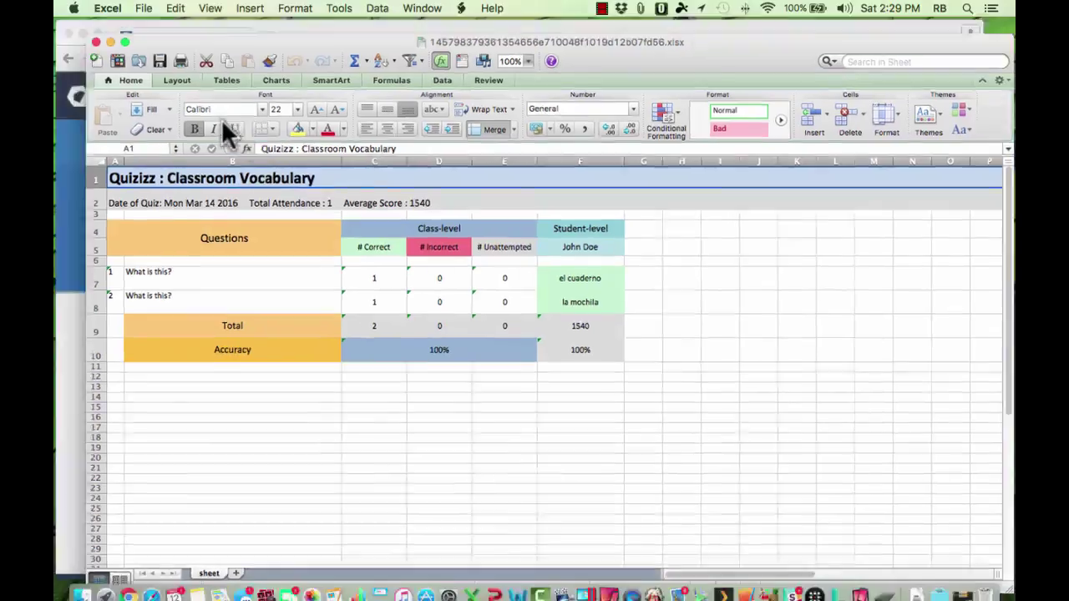
{"action": "left_click", "coordinate": [255, 167]}
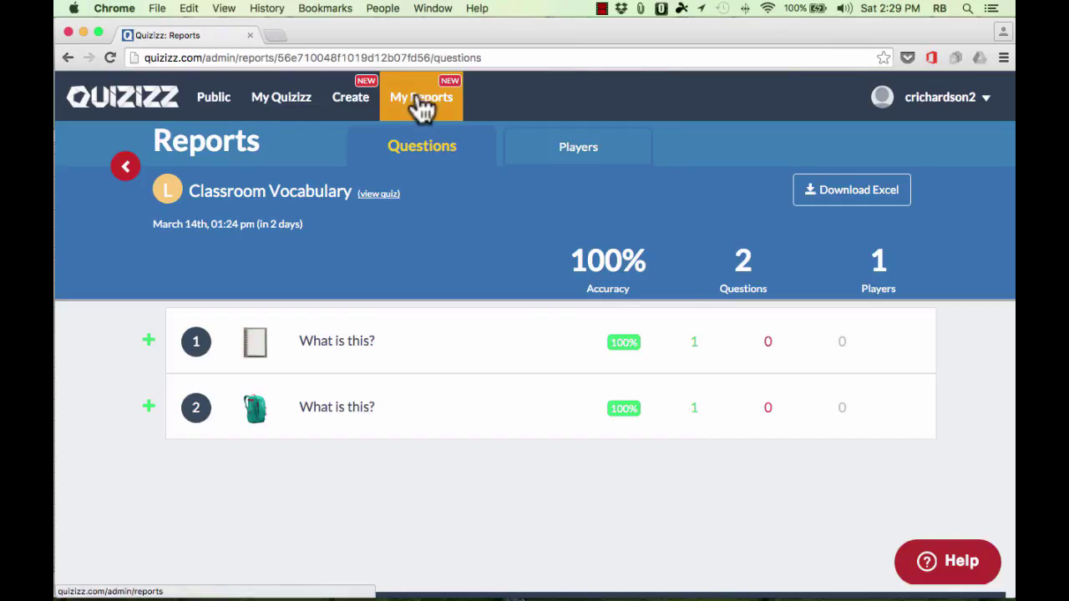
{"action": "left_click", "coordinate": [424, 113]}
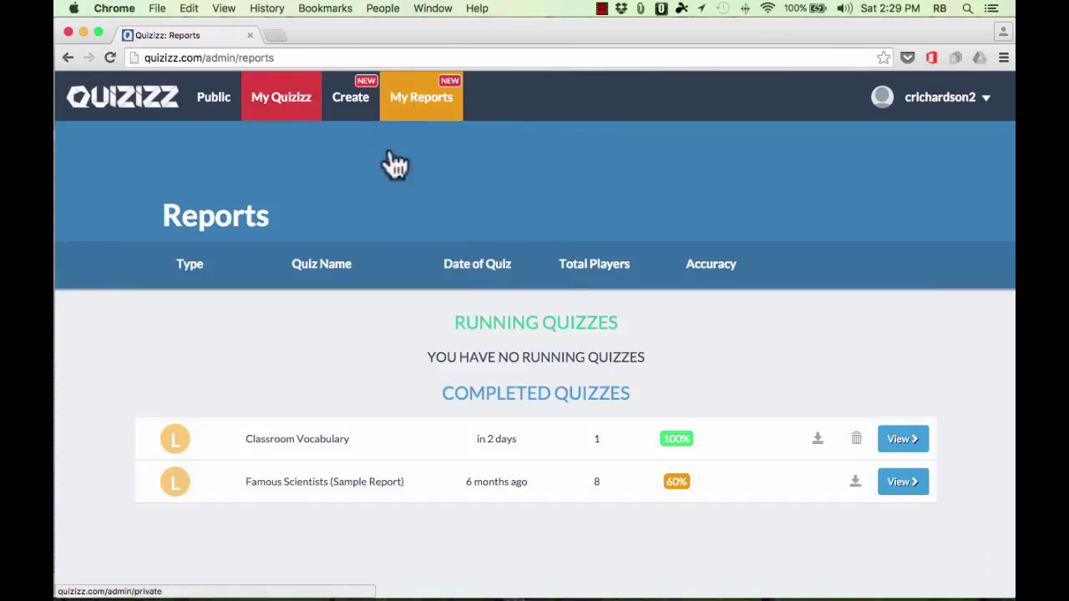
{"action": "left_click", "coordinate": [317, 452]}
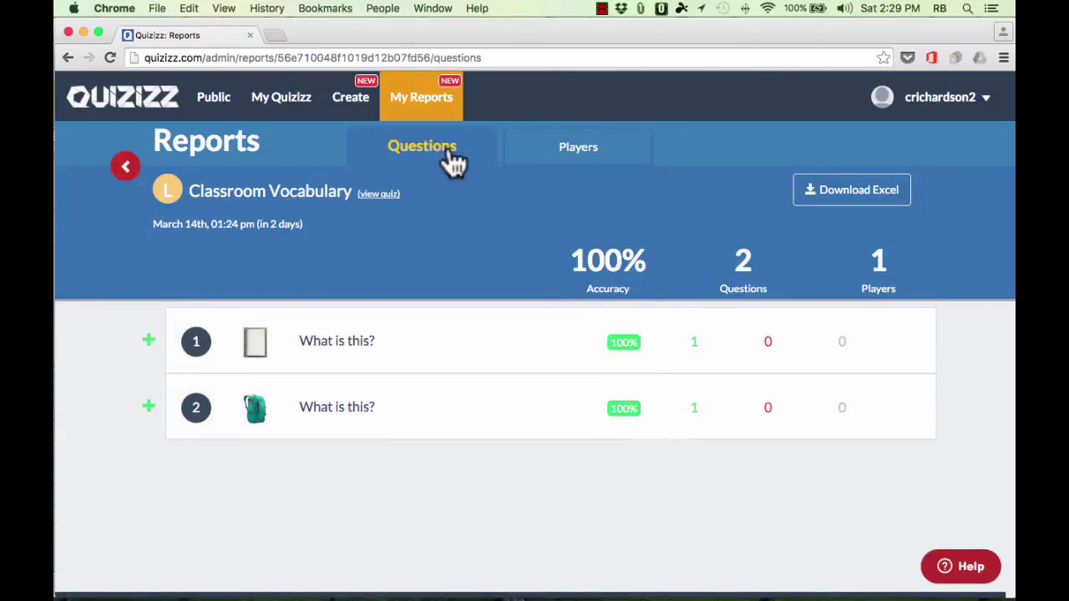
View the report's results by player, and open the homework setup for the Classroom Vocabulary quiz from your own quizzes.
{"action": "left_click", "coordinate": [585, 158]}
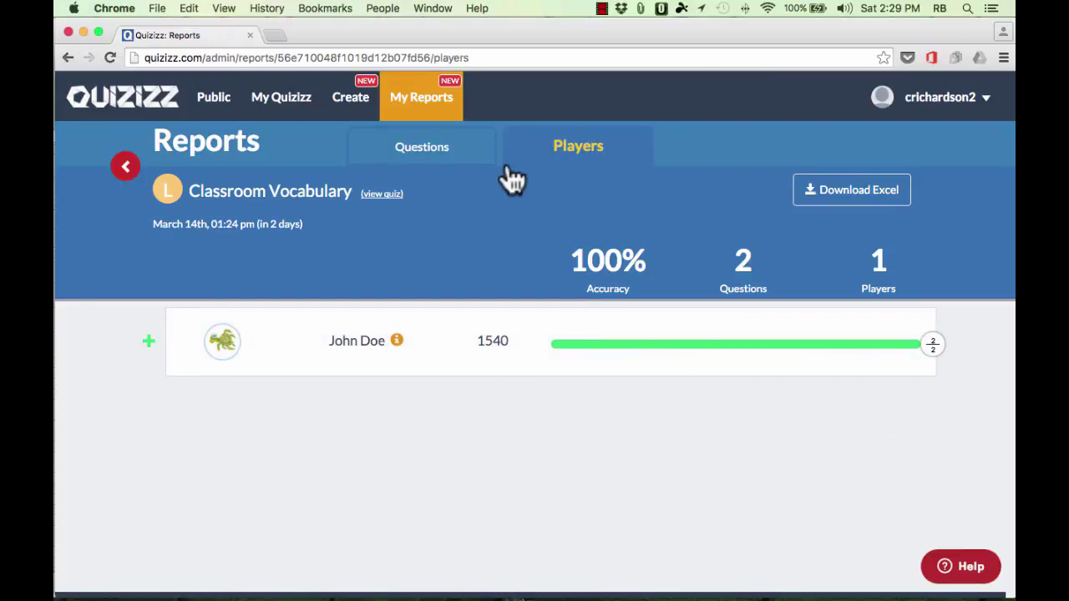
{"action": "left_click", "coordinate": [281, 102]}
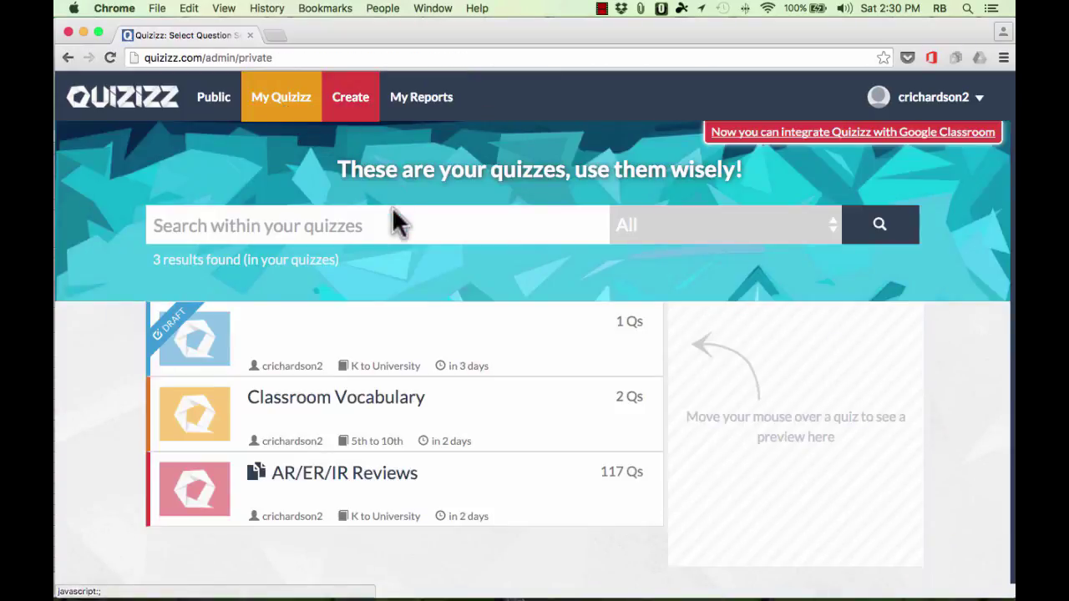
{"action": "mouse_move", "coordinate": [393, 317]}
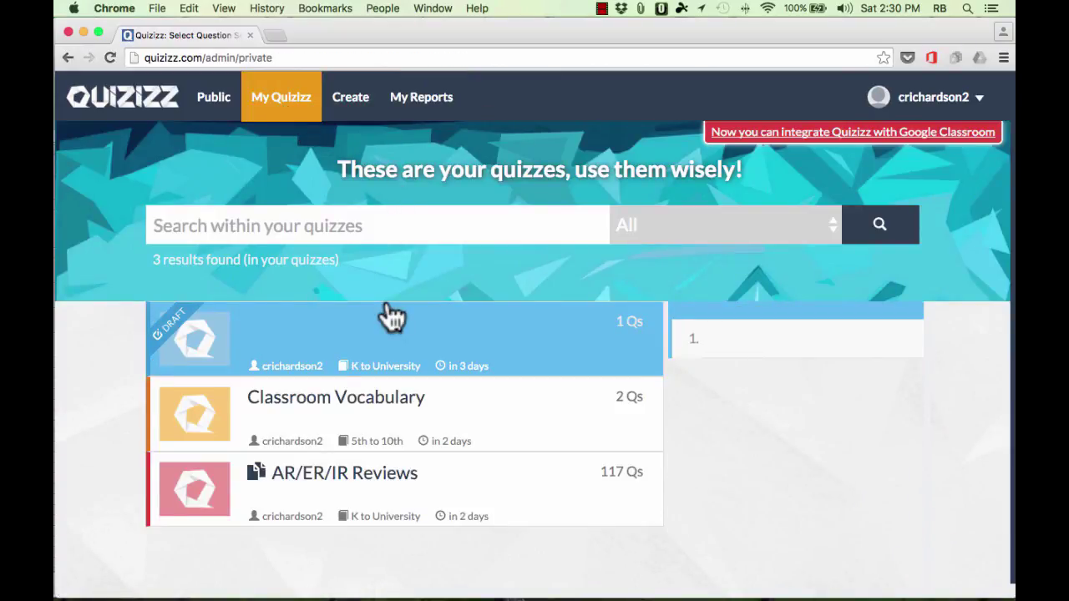
{"action": "mouse_move", "coordinate": [367, 422]}
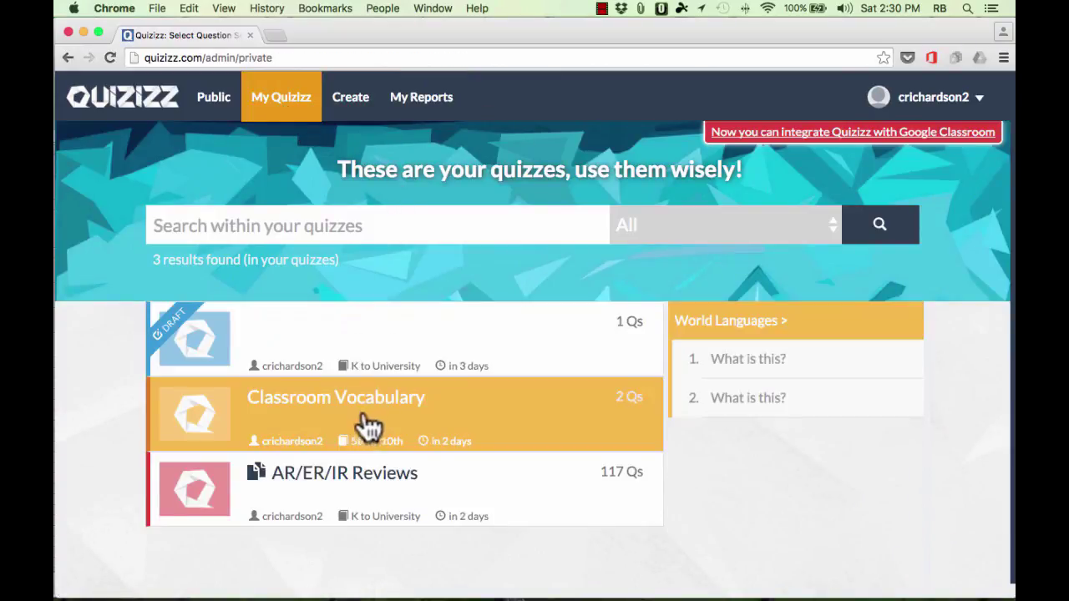
{"action": "left_click", "coordinate": [296, 410]}
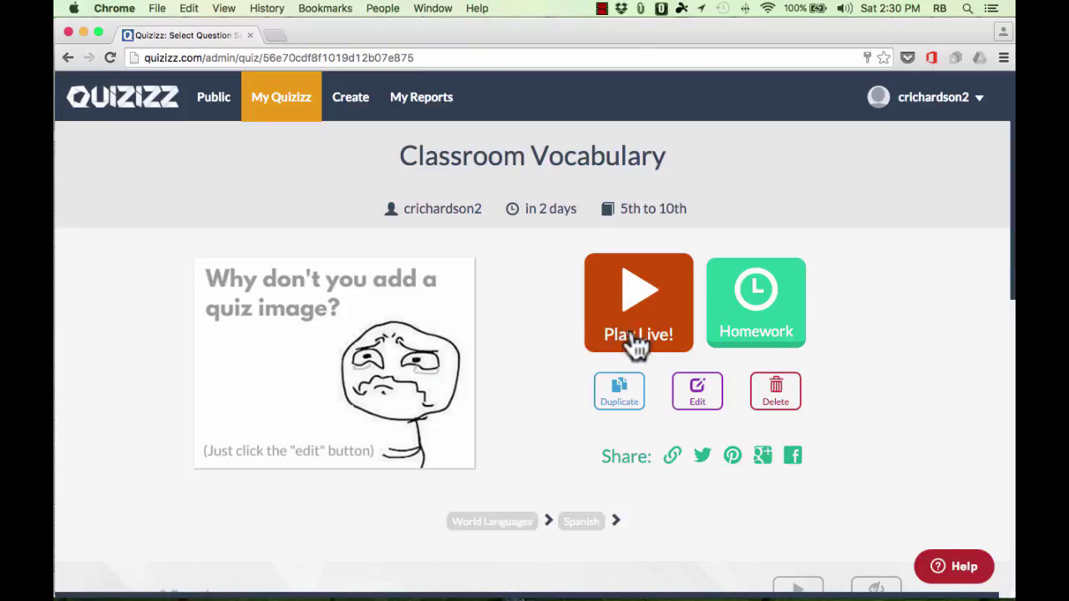
{"action": "left_click", "coordinate": [757, 338]}
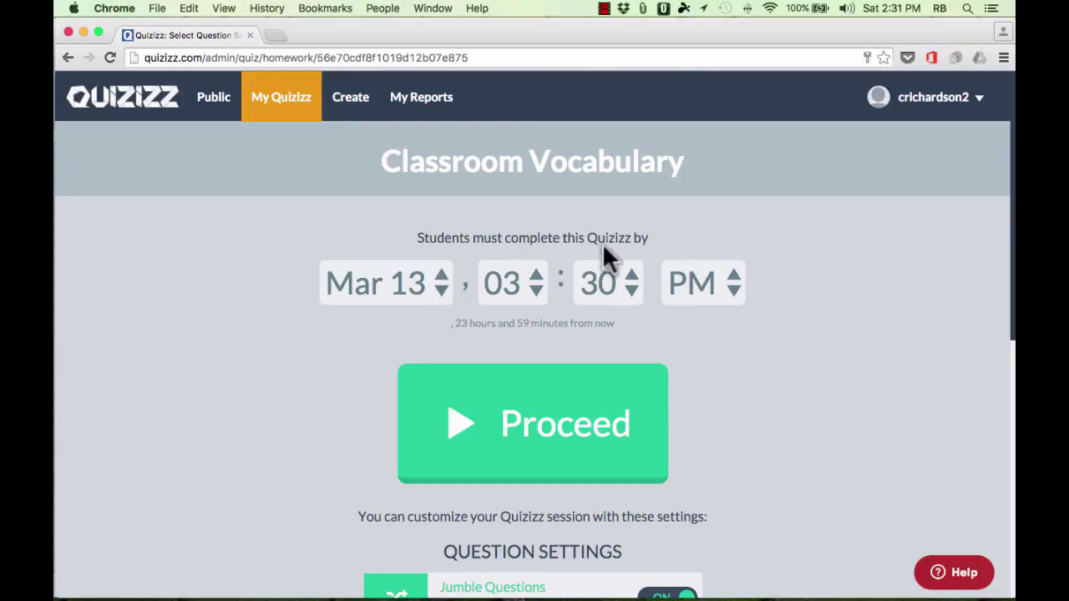
Set the homework deadline to Mar 18 at 05:30 PM.
{"action": "left_click", "coordinate": [438, 286]}
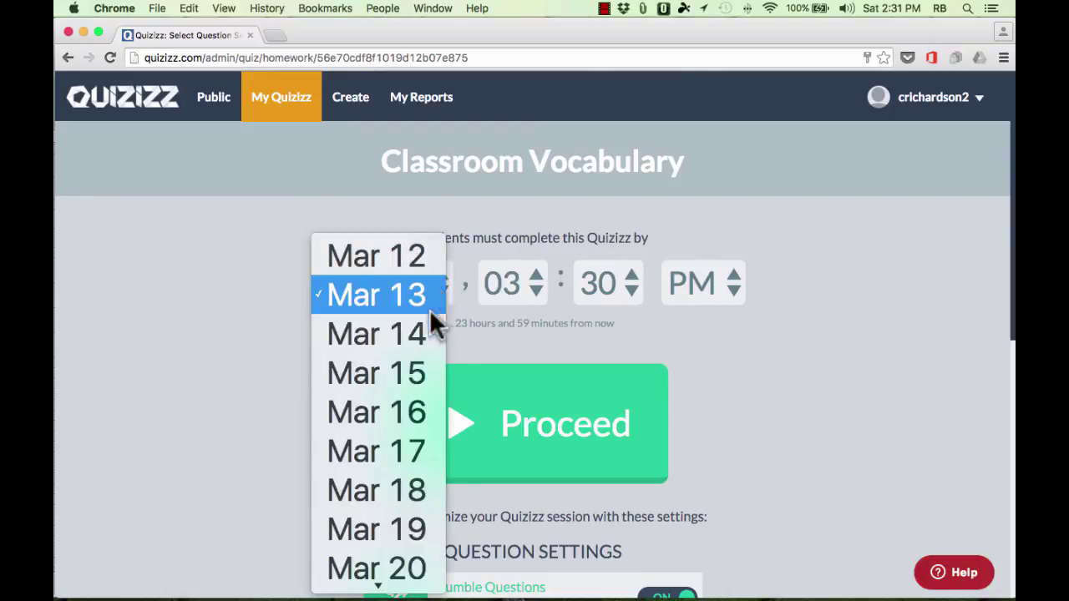
{"action": "left_click", "coordinate": [414, 490]}
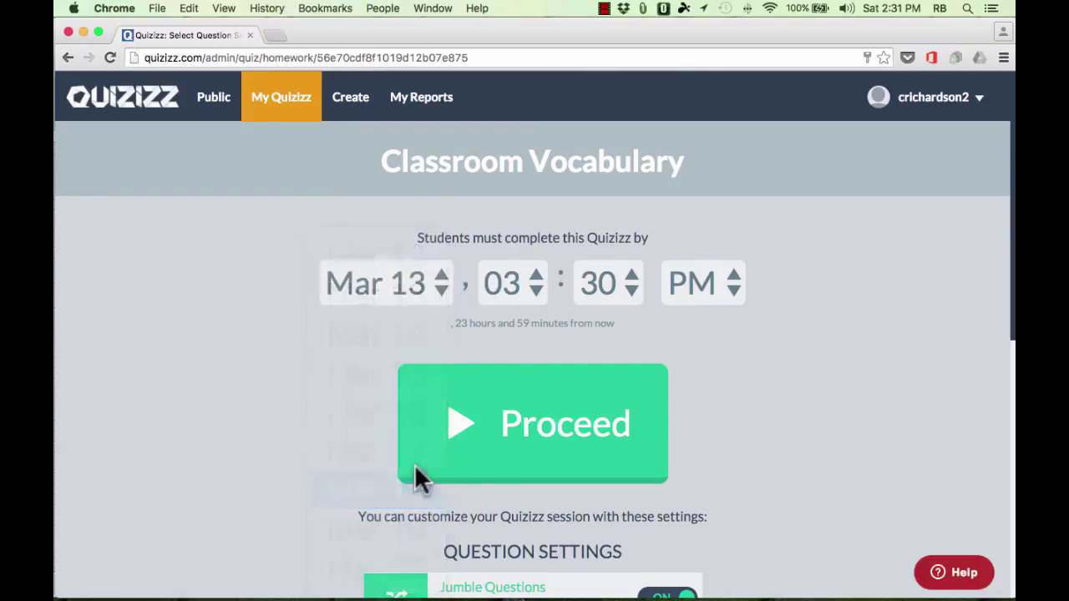
{"action": "left_click", "coordinate": [532, 288]}
{"action": "left_click", "coordinate": [525, 375]}
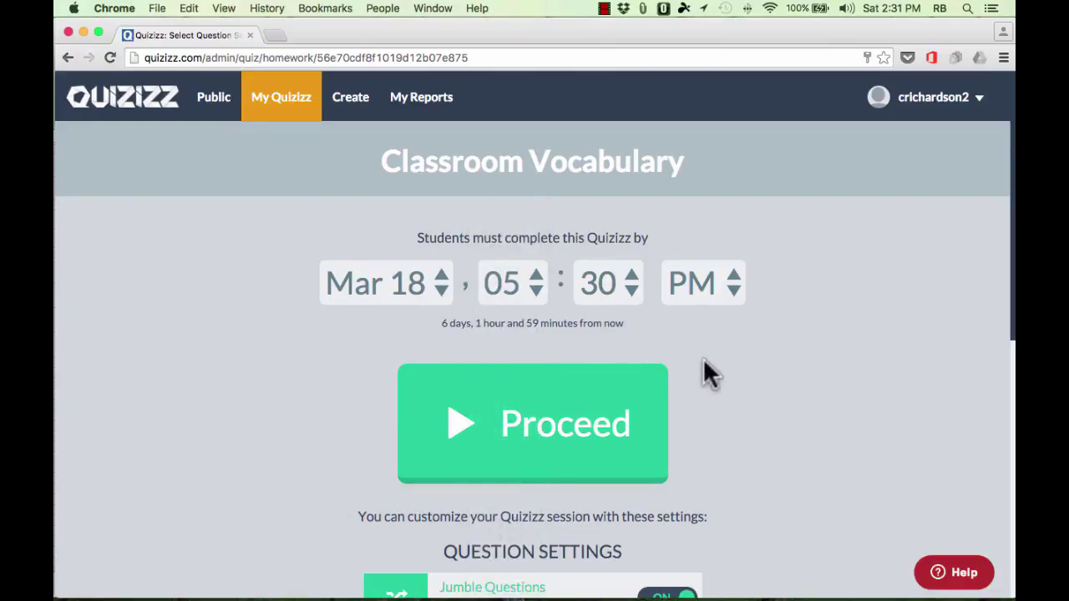
Launch the homework assignment with all question and game settings left on, and review its game code, join link and student instructions.
{"action": "scroll", "coordinate": [658, 377], "scroll_direction": "down", "scroll_amount": 10}
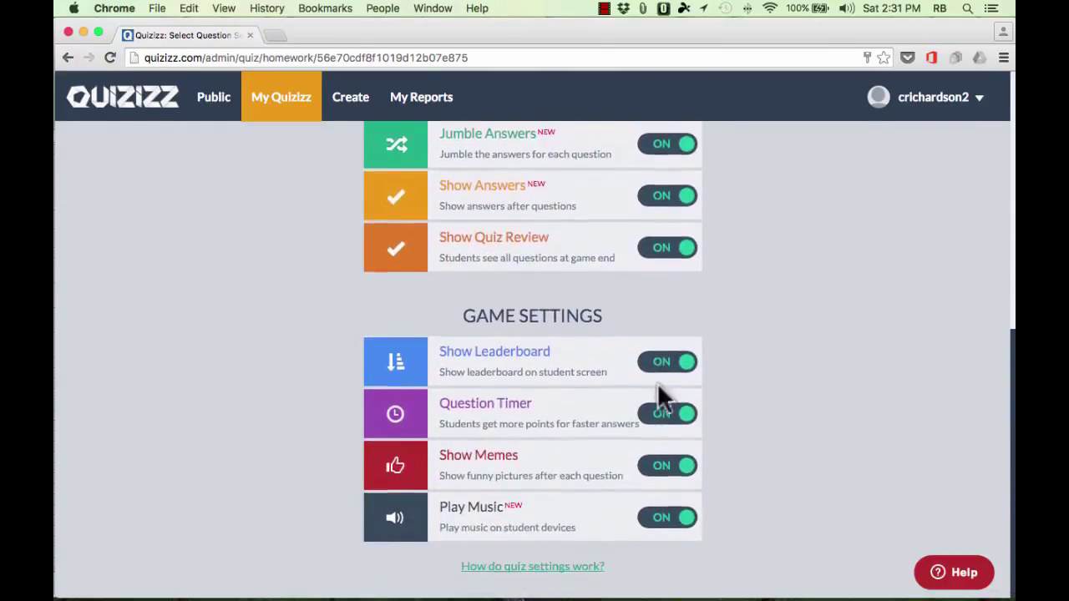
{"action": "scroll", "coordinate": [632, 330], "scroll_direction": "up", "scroll_amount": 5}
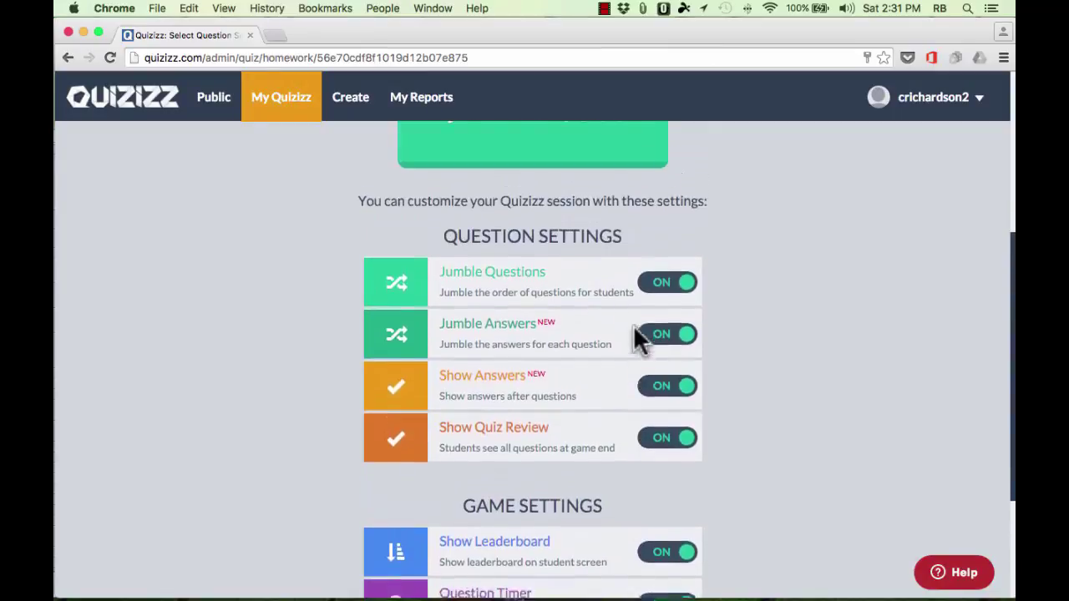
{"action": "scroll", "coordinate": [635, 334], "scroll_direction": "up", "scroll_amount": 5}
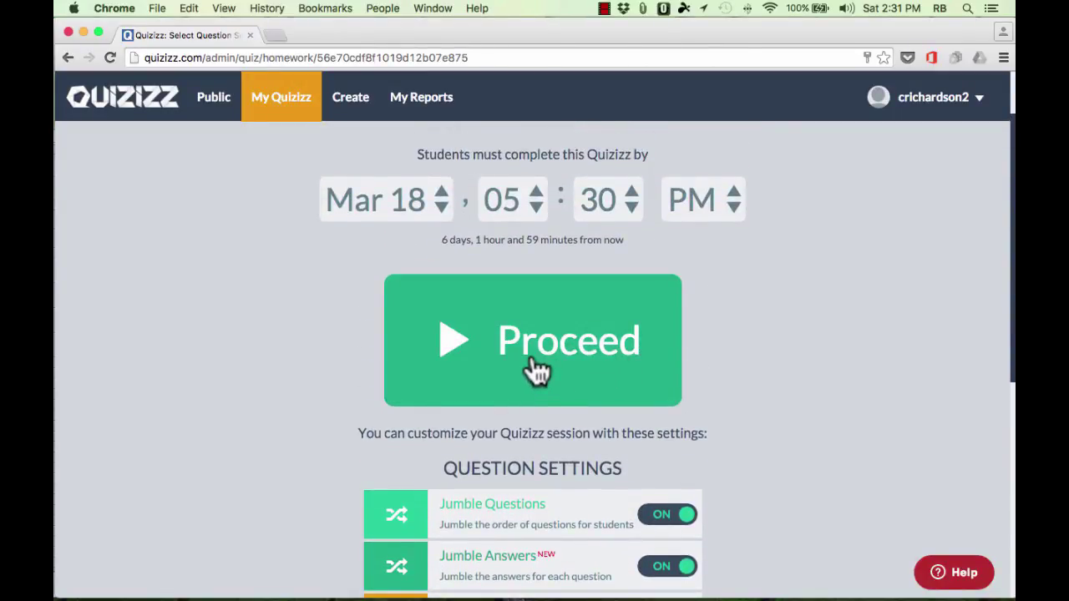
{"action": "left_click", "coordinate": [537, 372]}
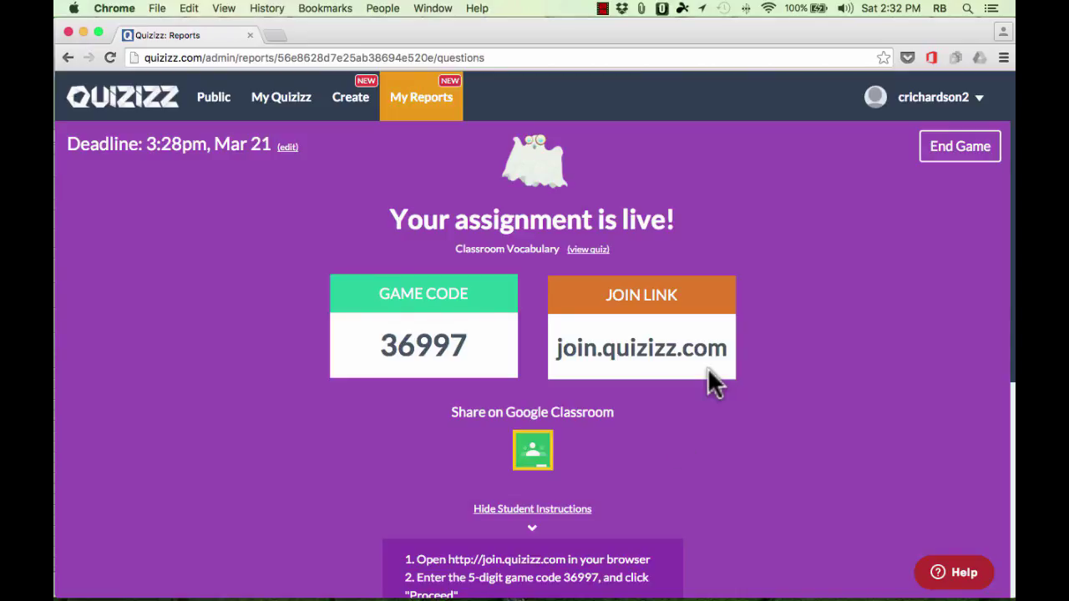
{"action": "scroll", "coordinate": [674, 435], "scroll_direction": "down", "scroll_amount": 6}
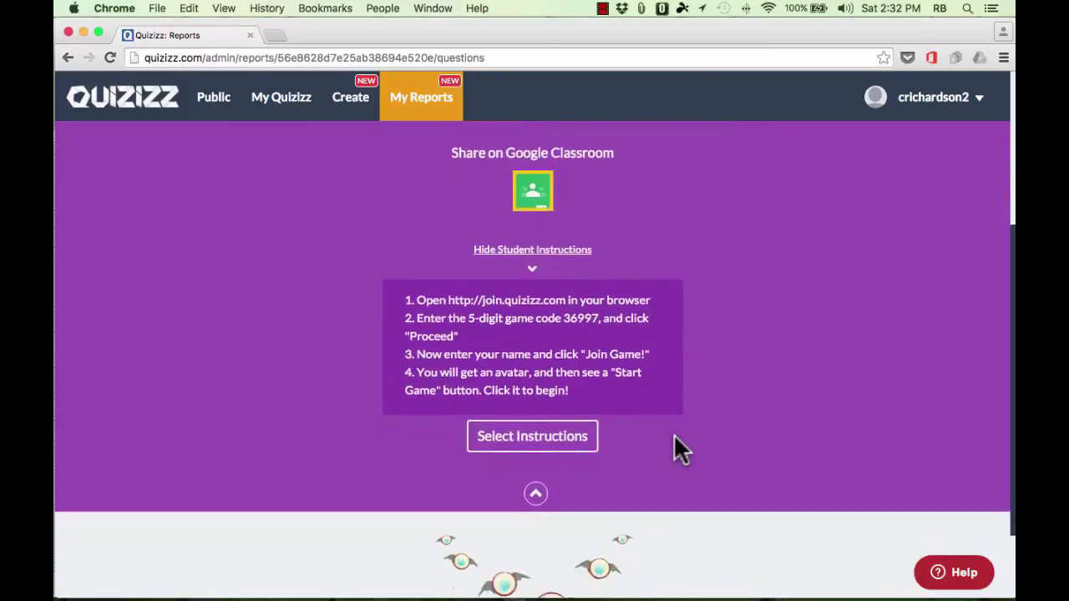
{"action": "scroll", "coordinate": [674, 451], "scroll_direction": "down", "scroll_amount": 3}
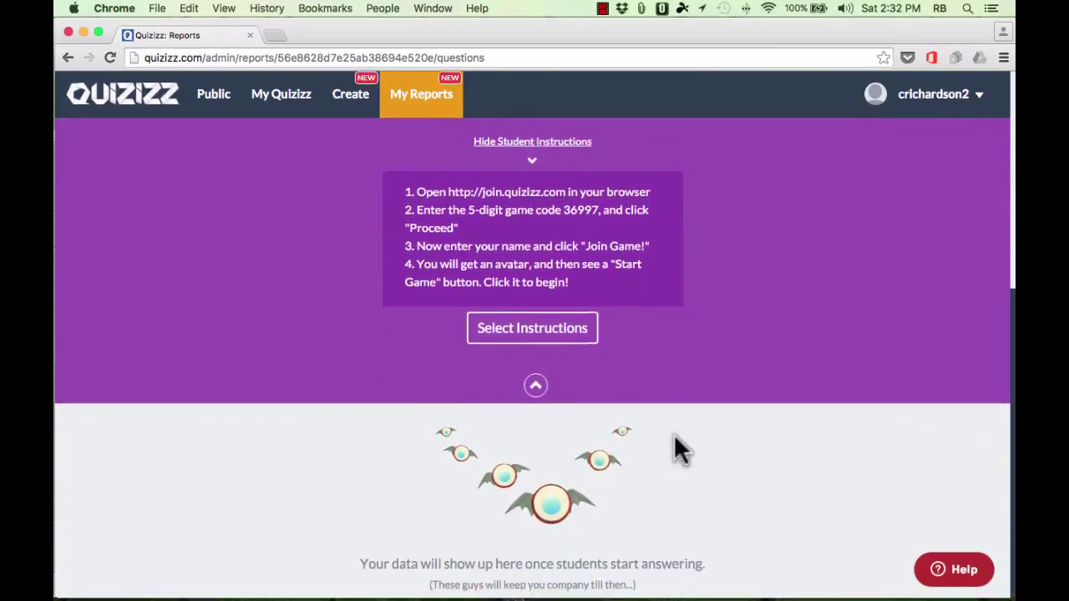
{"action": "scroll", "coordinate": [673, 433], "scroll_direction": "up", "scroll_amount": 9}
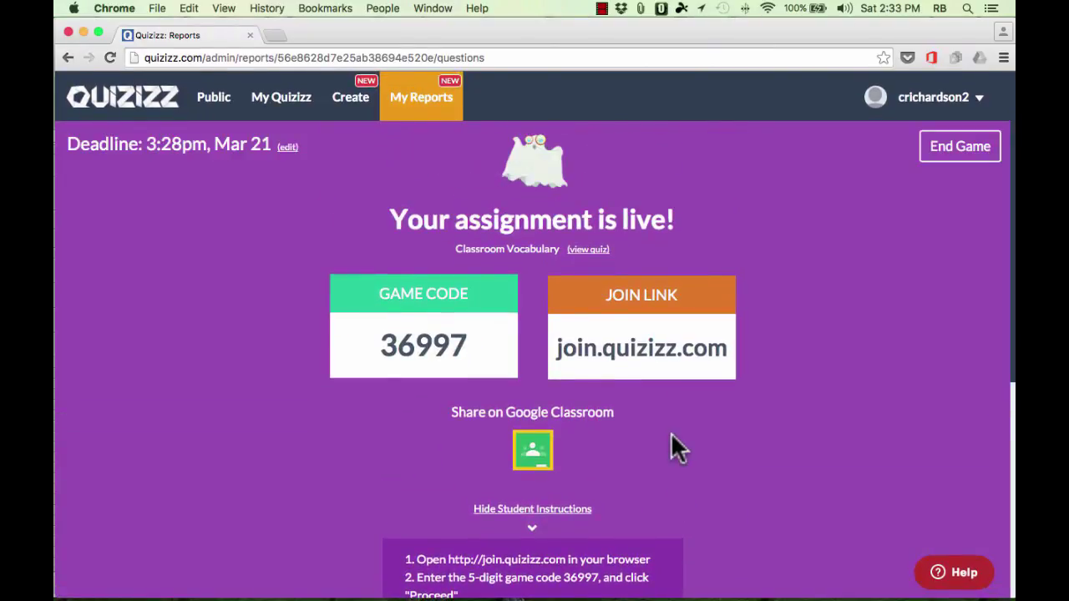